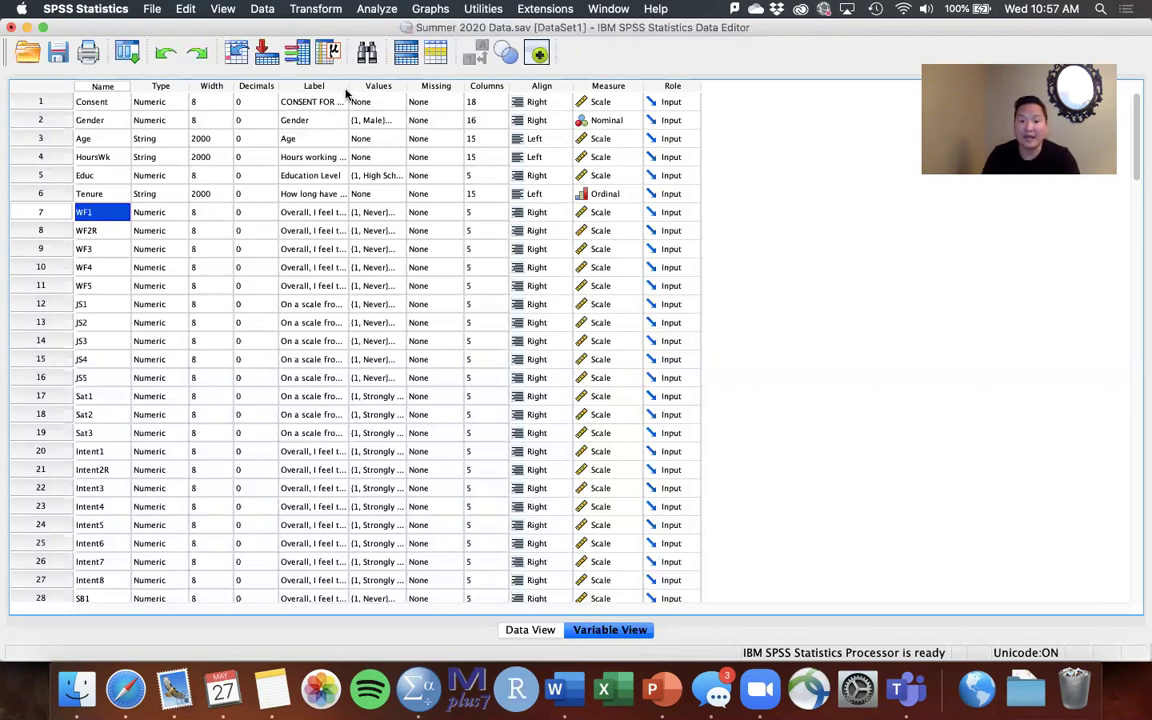
# Widen the Label column of the variable list enough to read the full survey item wording.
pyautogui.click(97, 232)
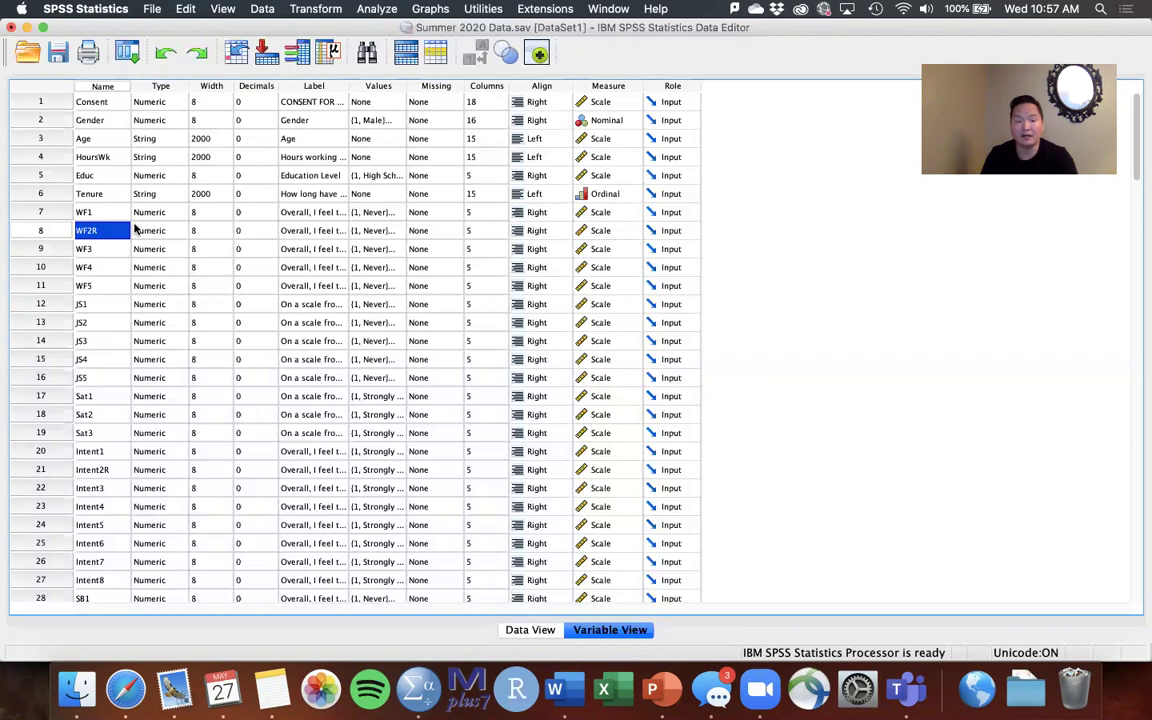
pyautogui.moveTo(348, 86); pyautogui.dragTo(706, 131)
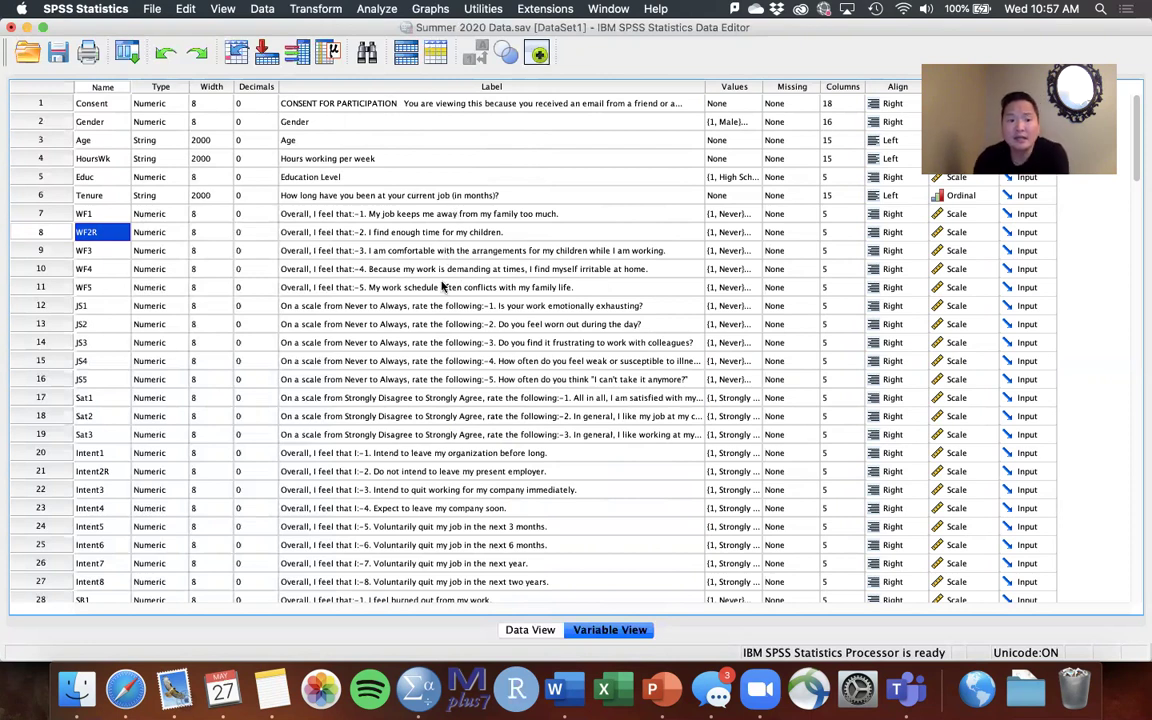
pyautogui.click(368, 213)
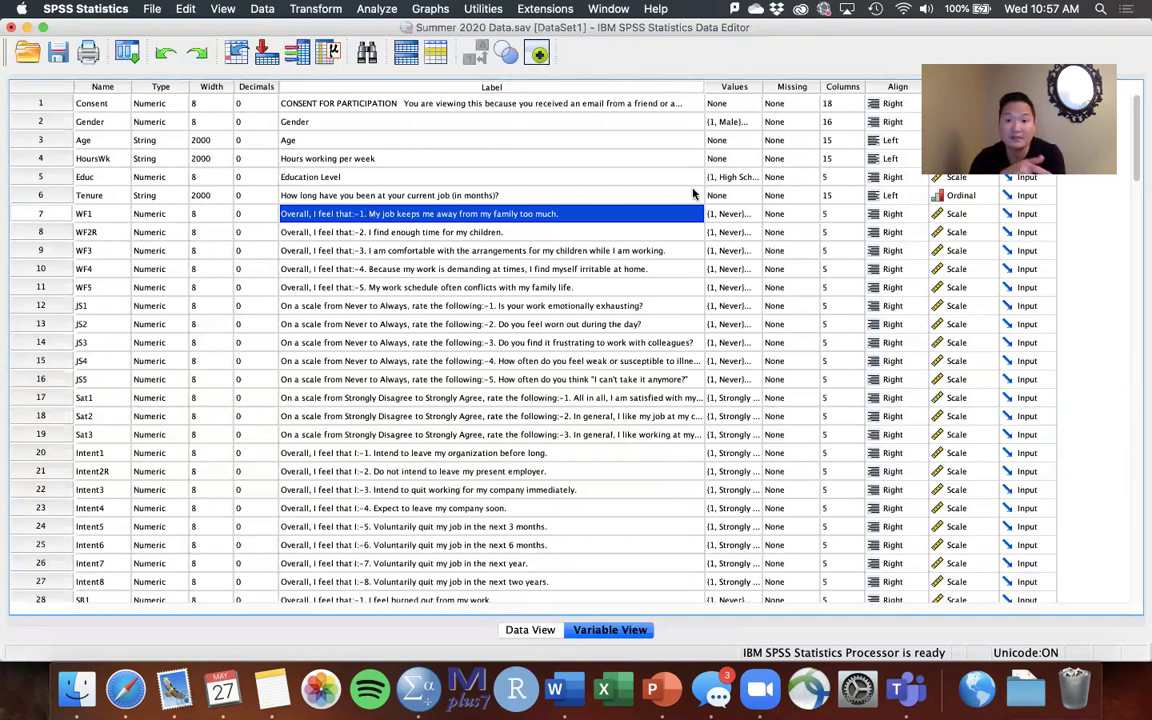
# Examine the value labels defined for WF1, leaving them as they are.
pyautogui.click(740, 214)
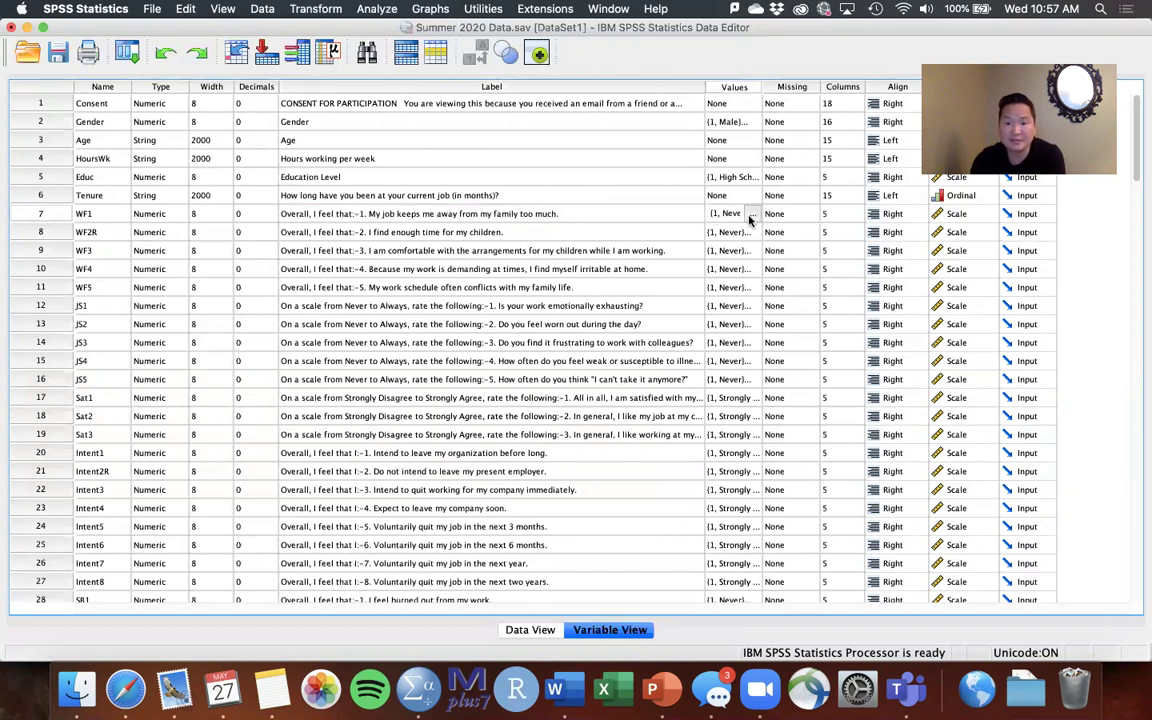
pyautogui.click(750, 216)
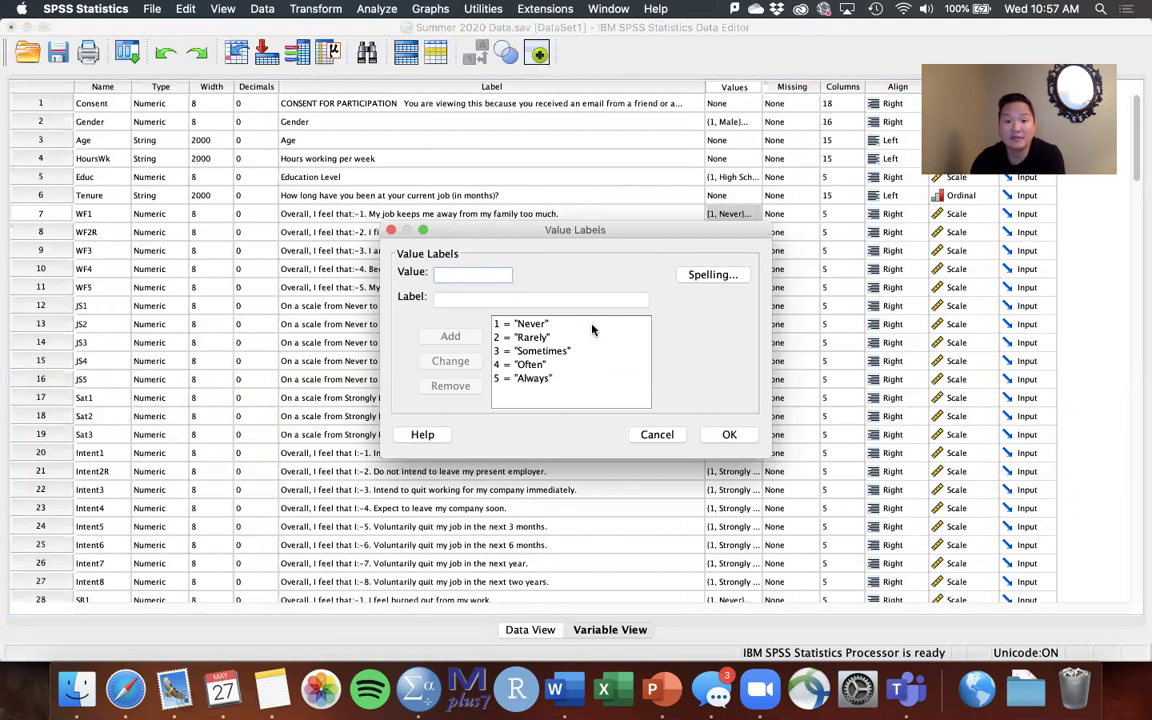
pyautogui.click(674, 436)
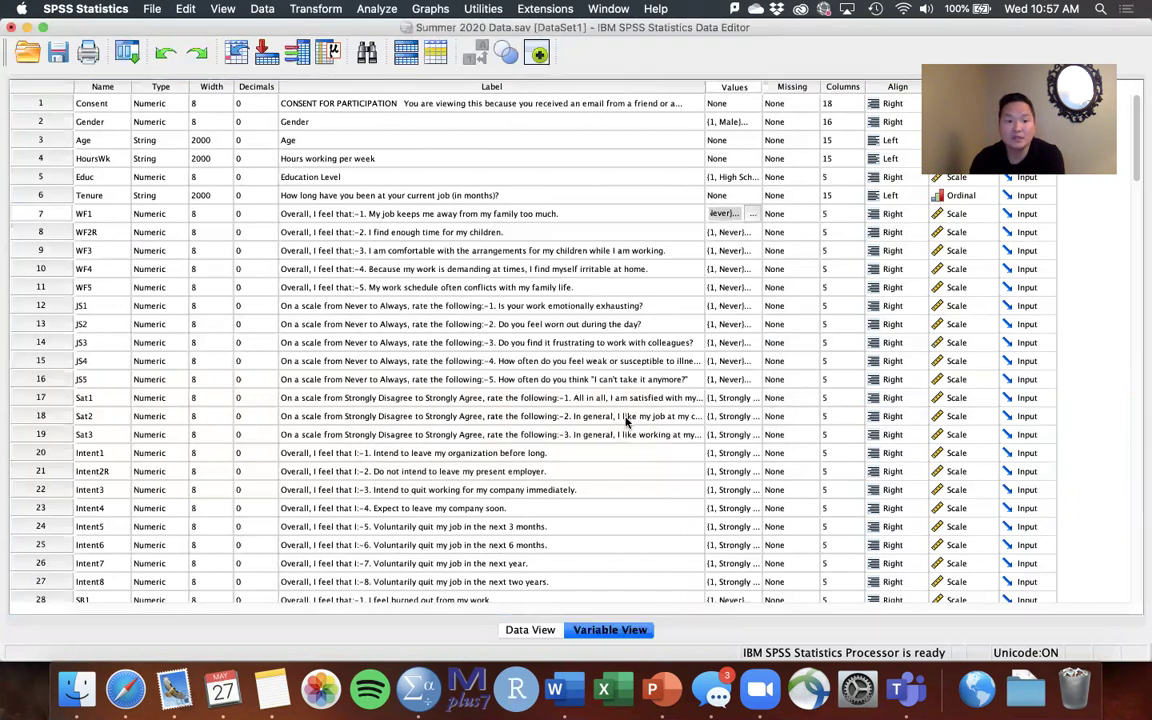
# Rename the variable WF3 to WF3R to mark it as a reverse-coded item.
pyautogui.click(438, 213)
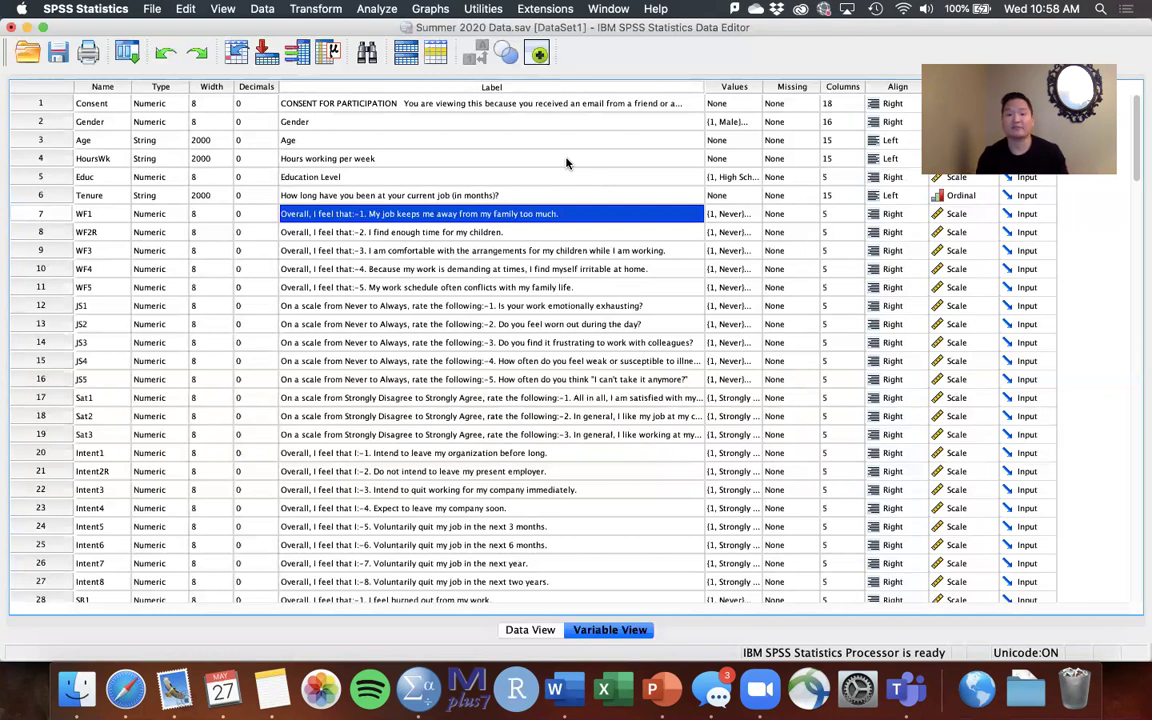
pyautogui.click(546, 257)
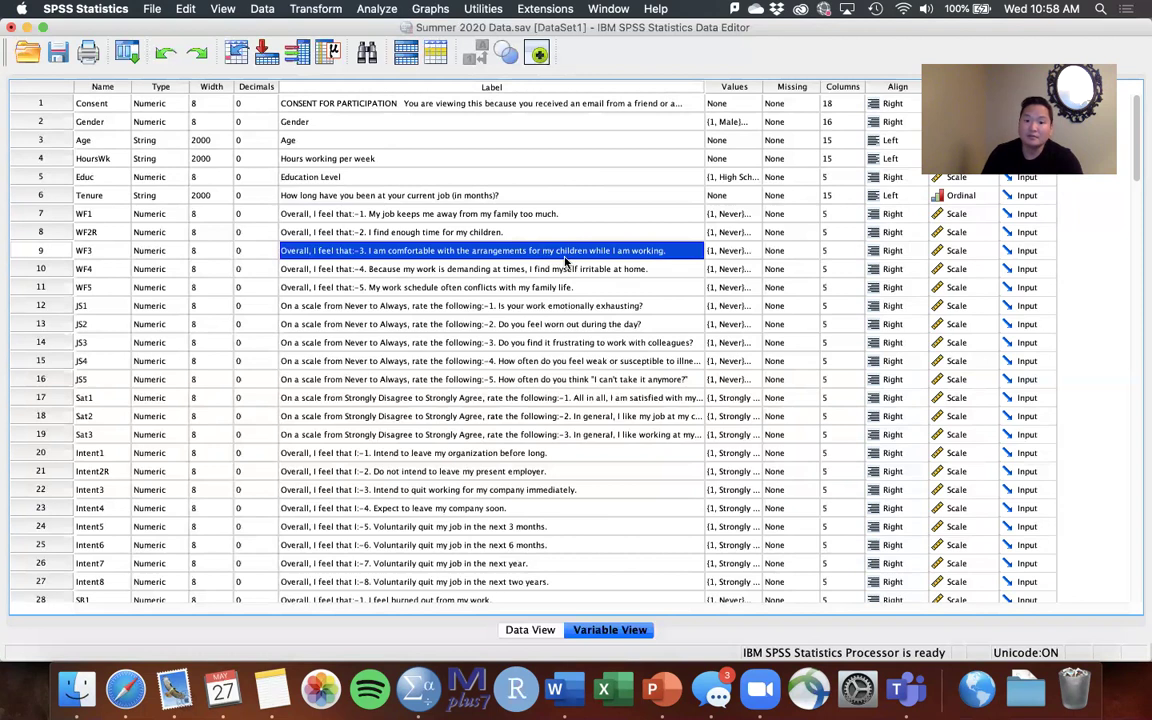
pyautogui.doubleClick(88, 251)
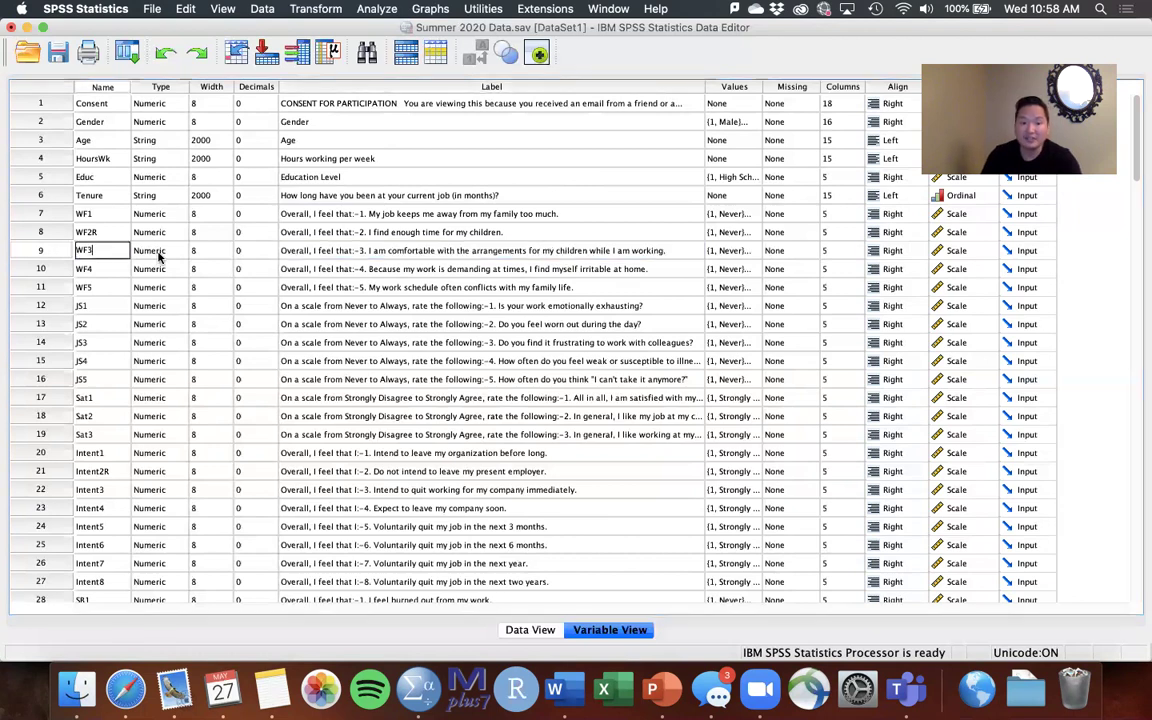
pyautogui.write('R')
pyautogui.press('Return')
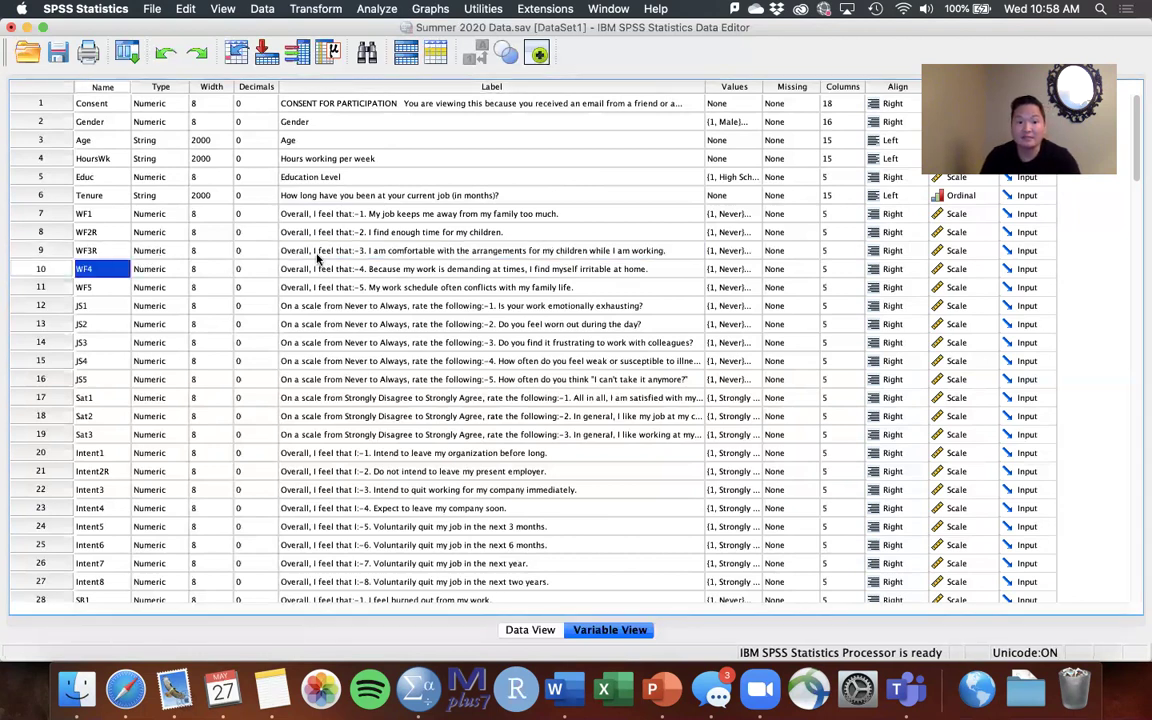
# Examine the wording of the WF items and scan the variable list for names marked with R for reverse coding.
pyautogui.click(350, 247)
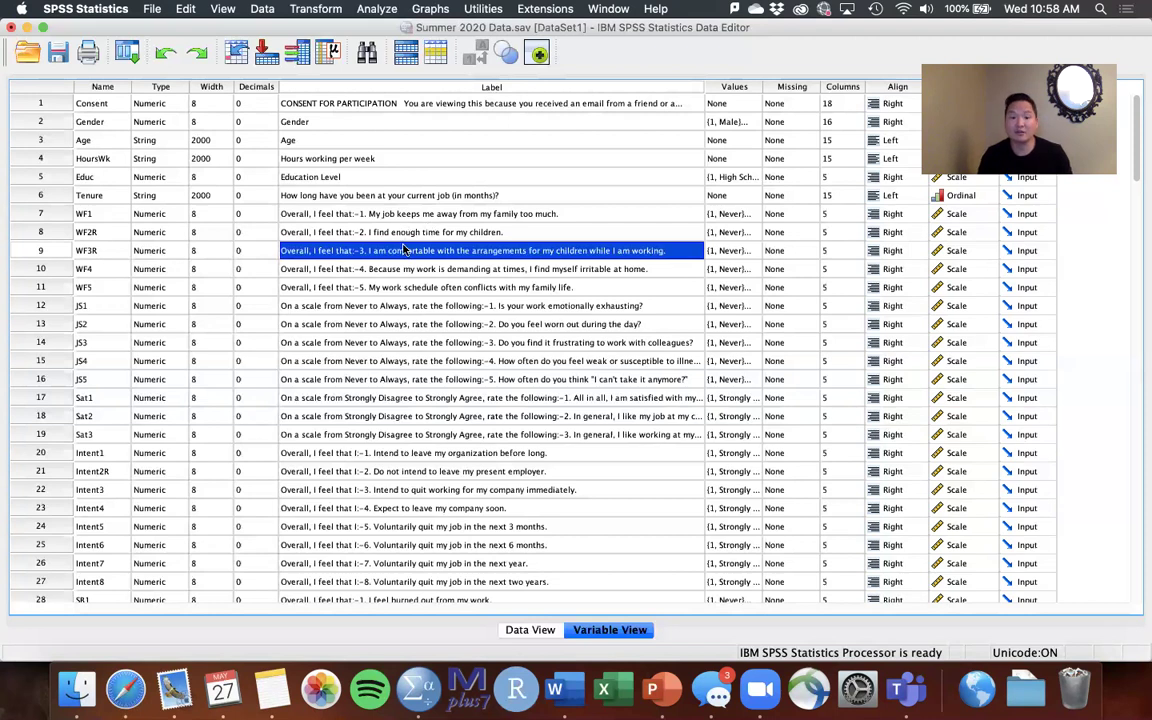
pyautogui.press('Down')
pyautogui.press('Down')
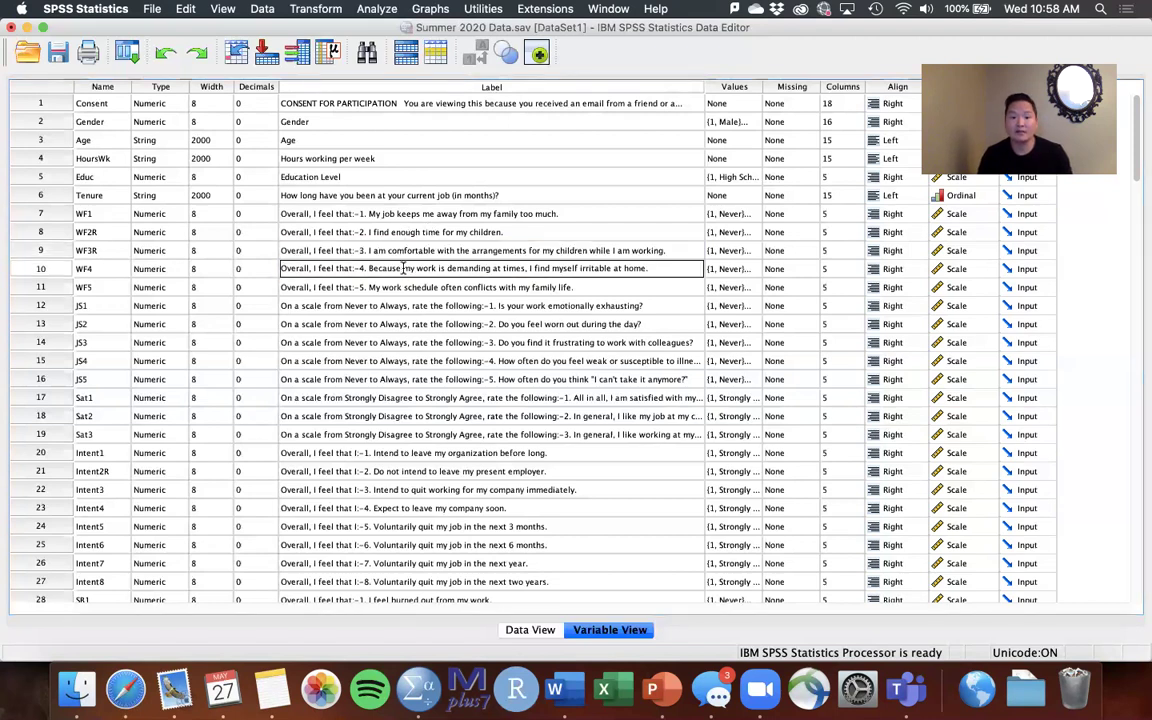
pyautogui.press('Up')
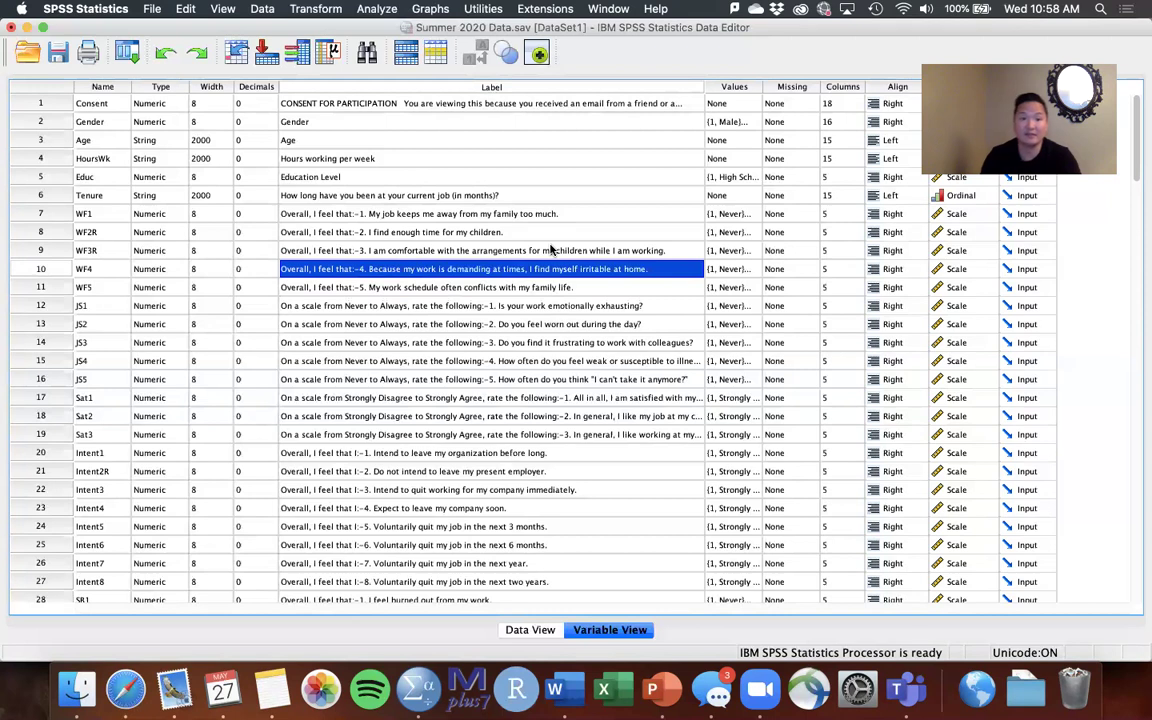
pyautogui.click(437, 302)
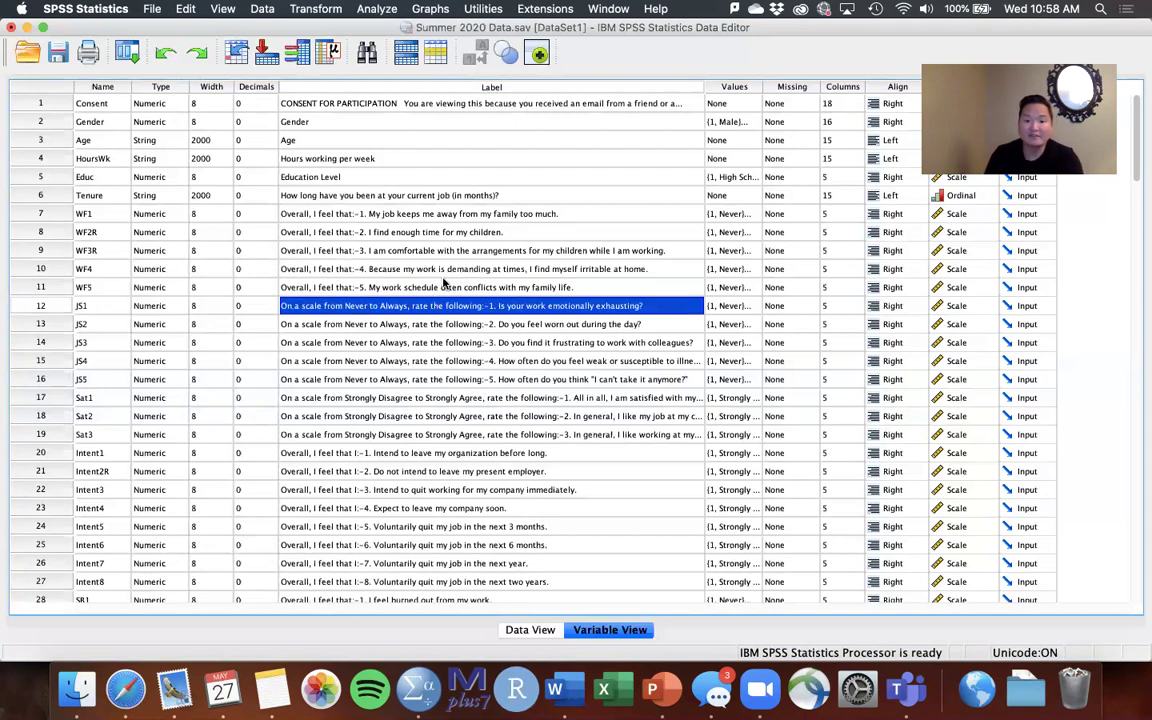
pyautogui.click(405, 287)
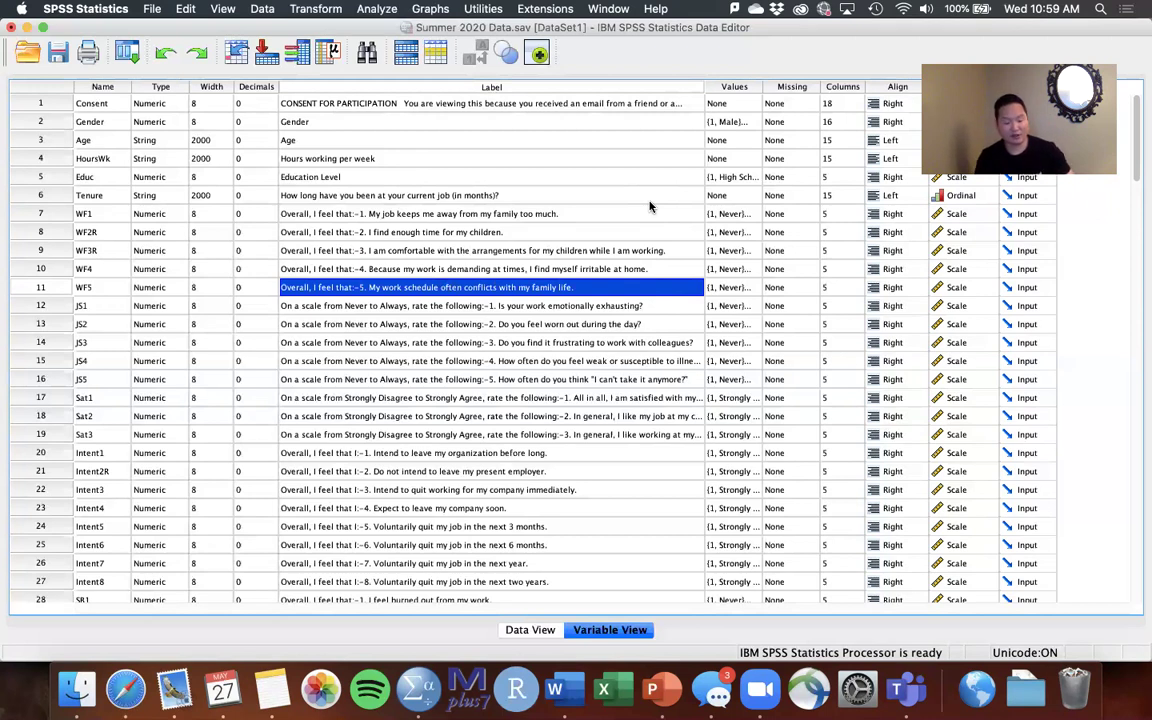
pyautogui.click(435, 234)
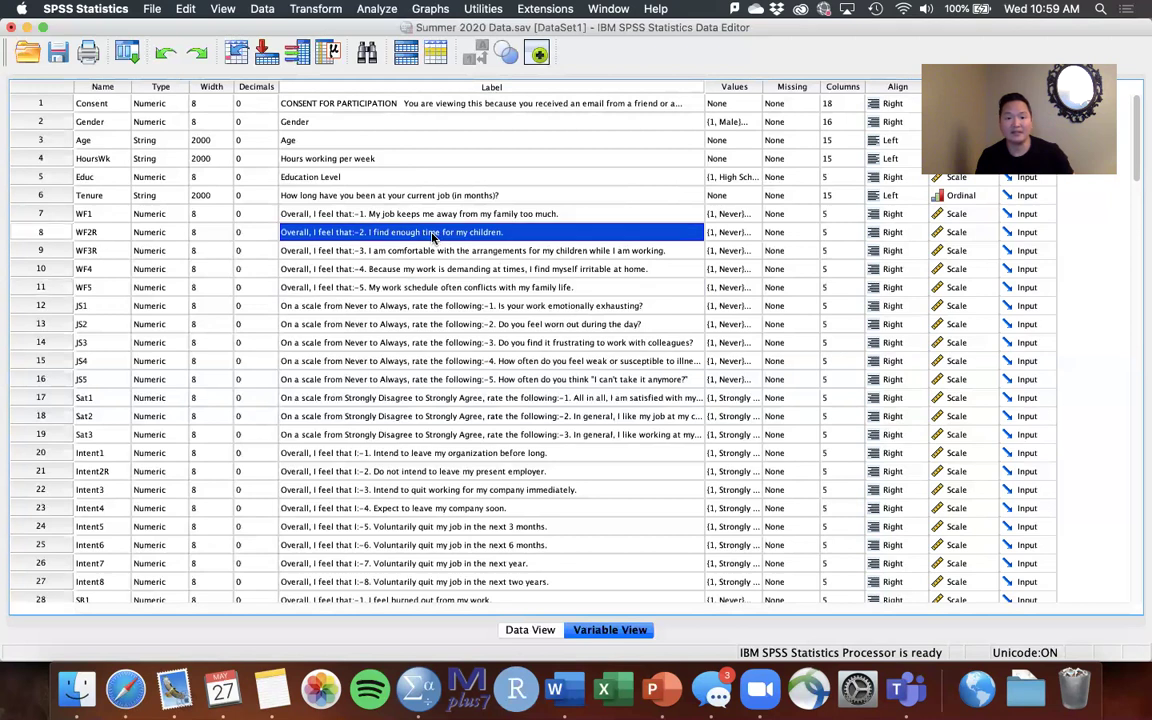
pyautogui.click(591, 253)
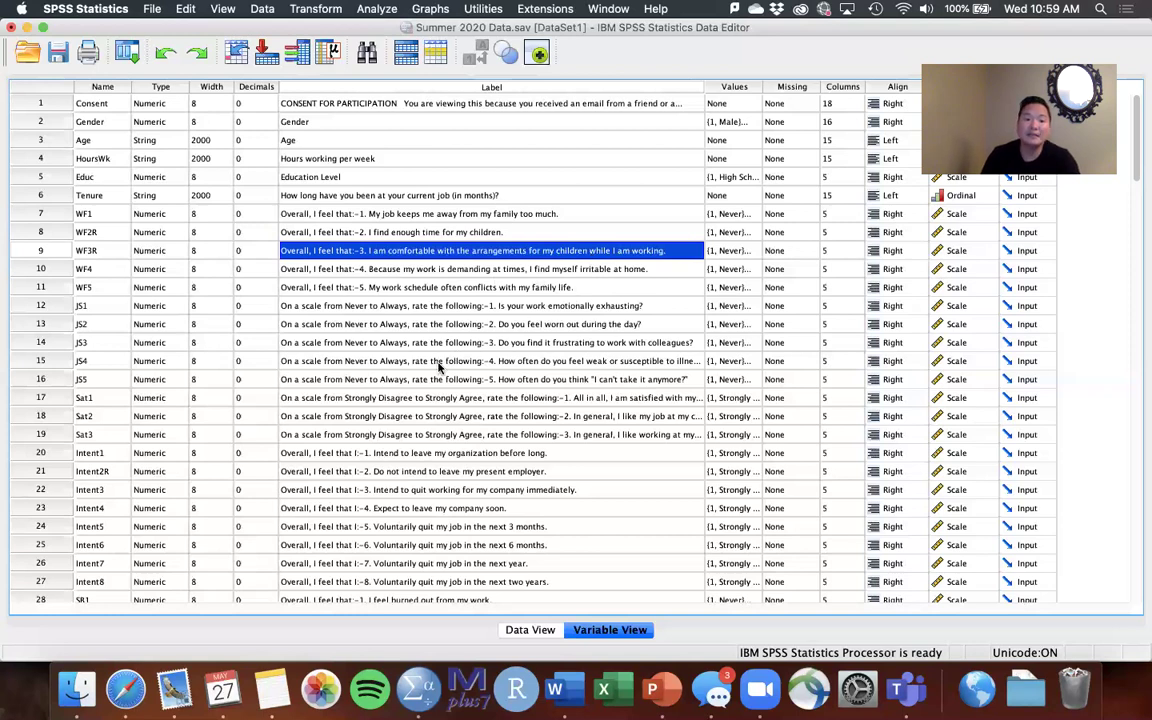
pyautogui.scroll(-3, 410, 362)
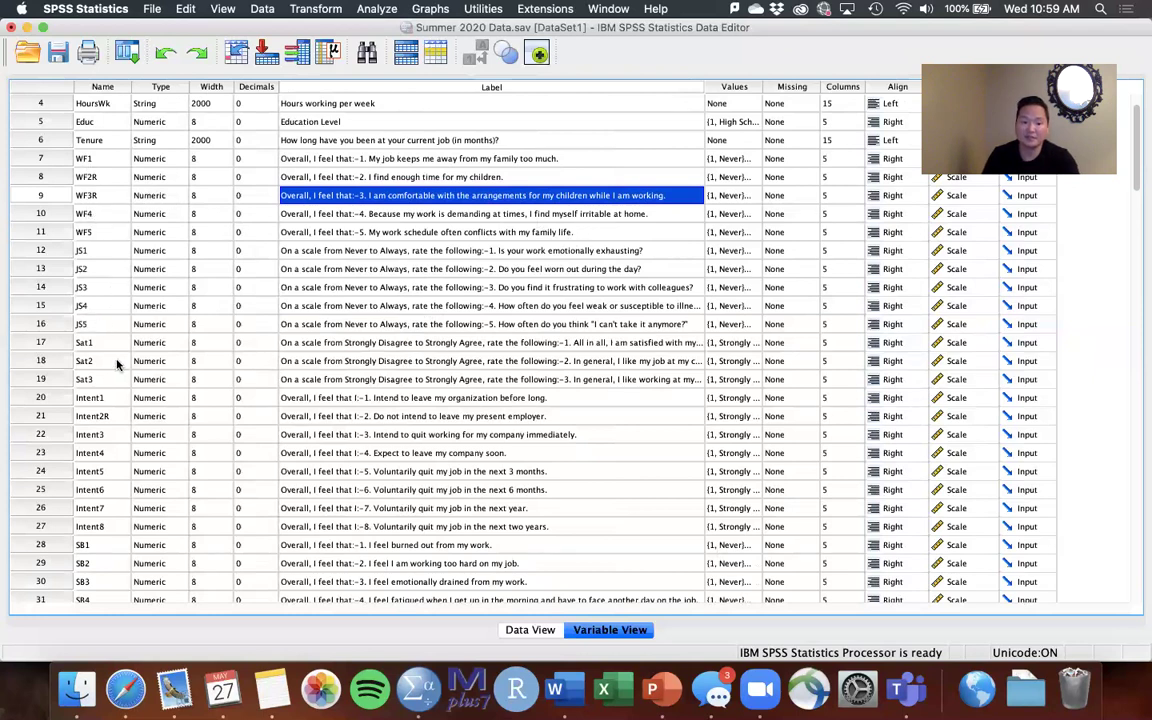
pyautogui.scroll(-15, 116, 365)
pyautogui.scroll(13, 116, 365)
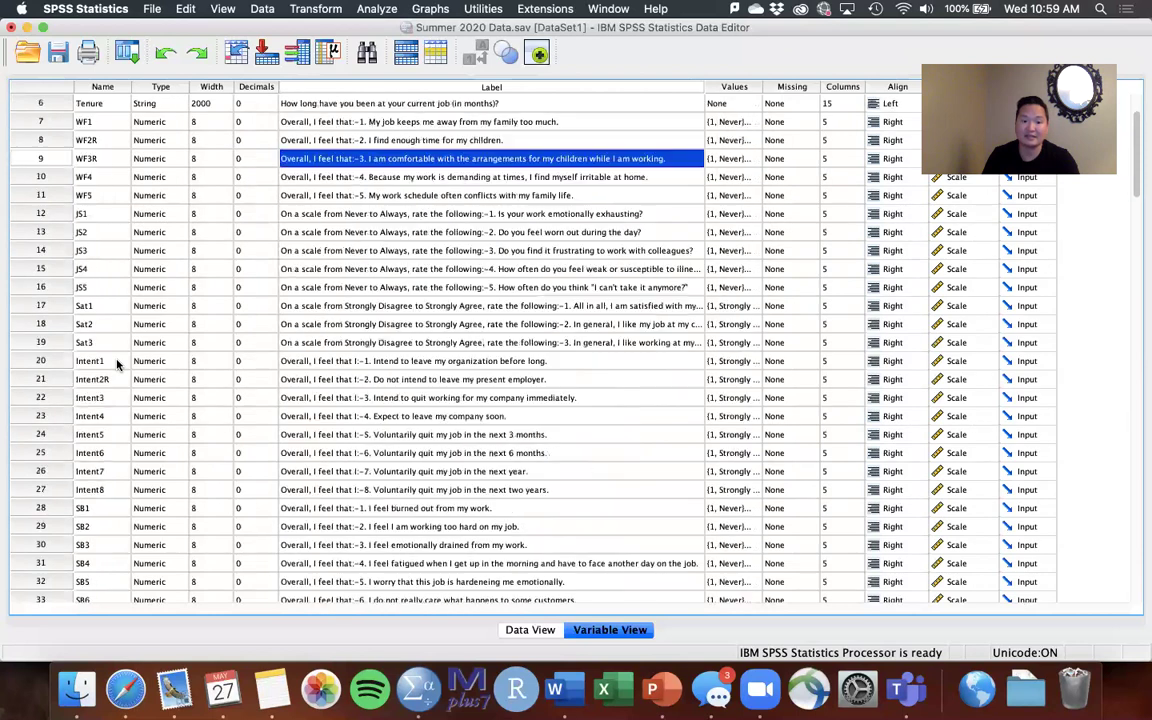
pyautogui.scroll(5, 116, 365)
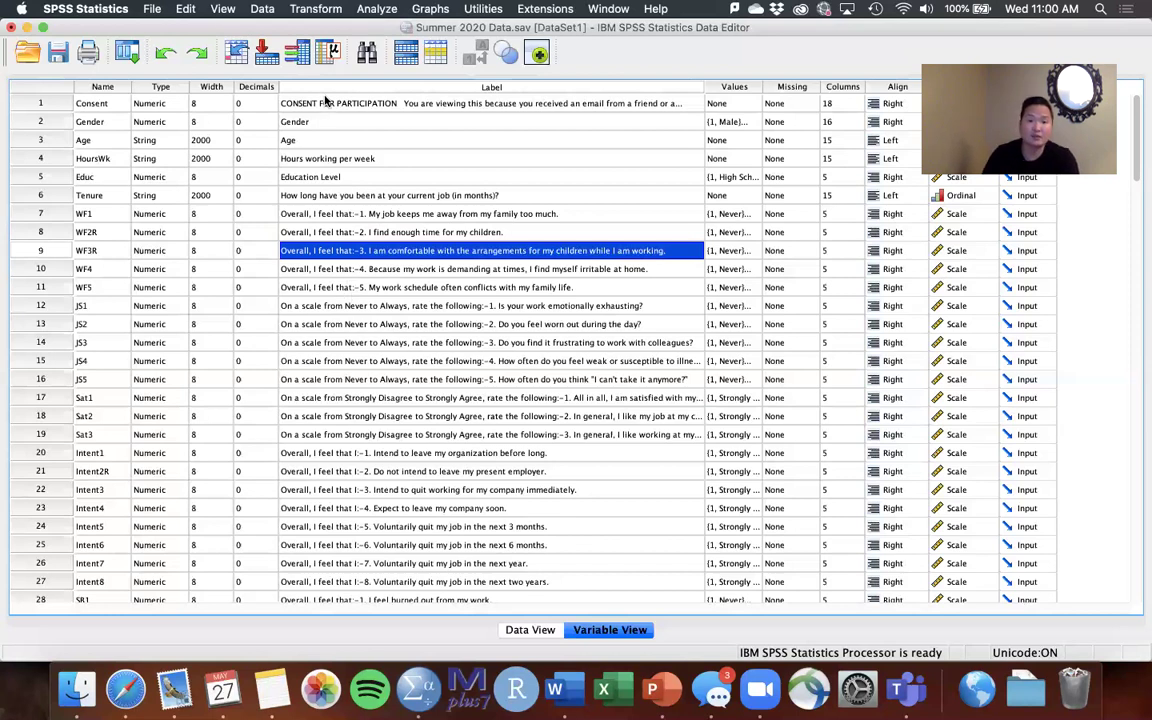
# Start Recode into Same Variables and shift its dialog aside.
pyautogui.click(308, 8)
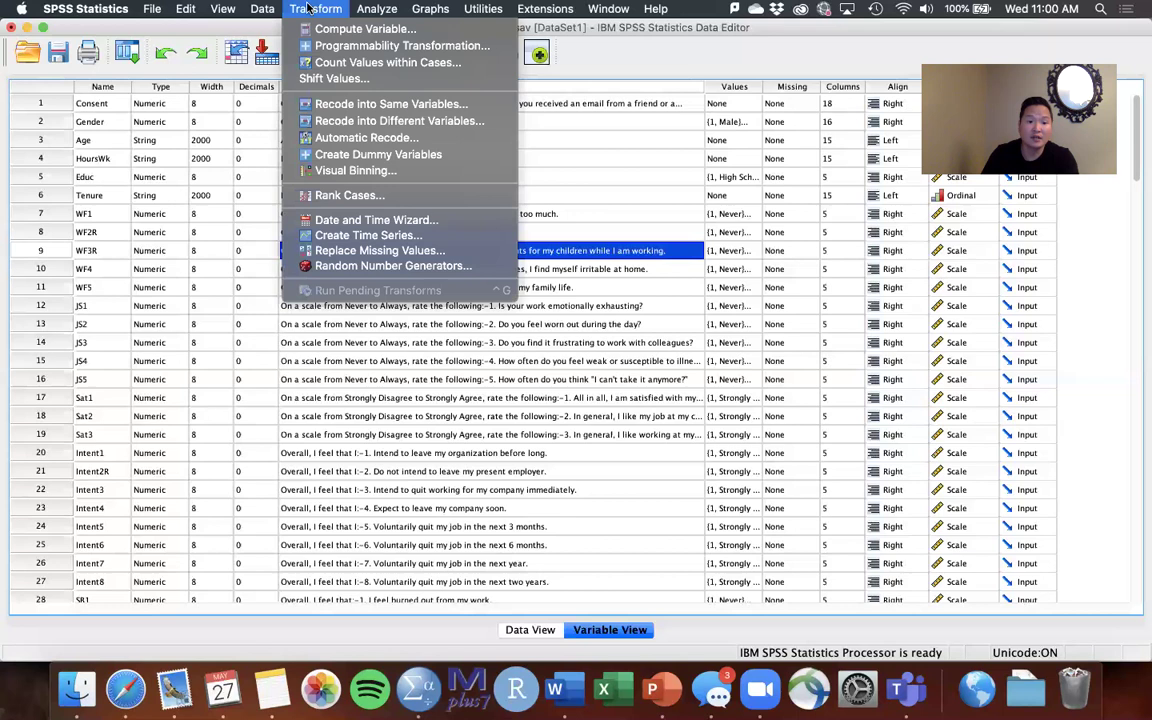
pyautogui.click(308, 8)
pyautogui.click(100, 232)
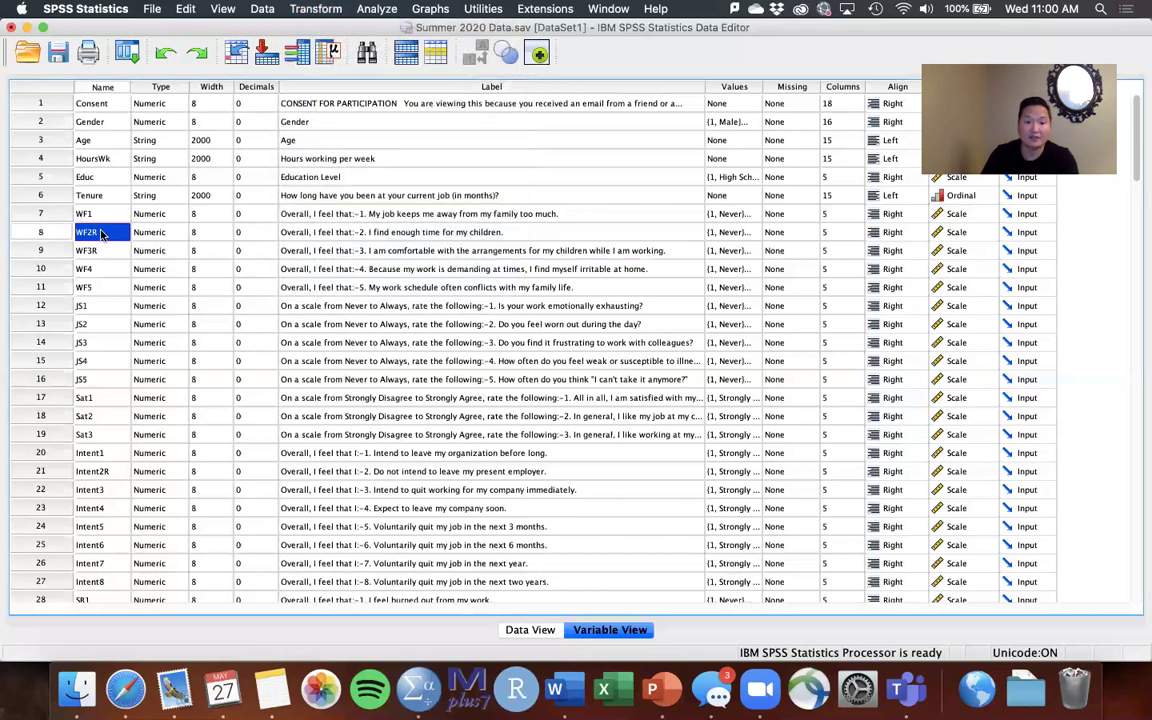
pyautogui.click(316, 9)
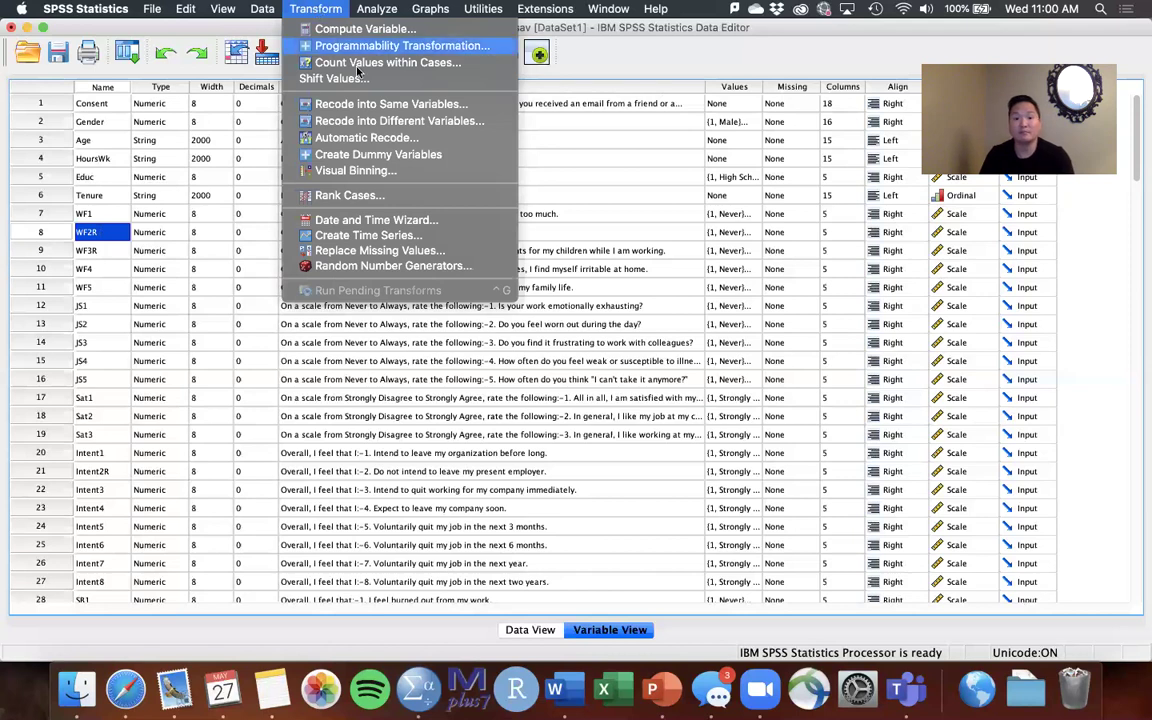
pyautogui.click(389, 113)
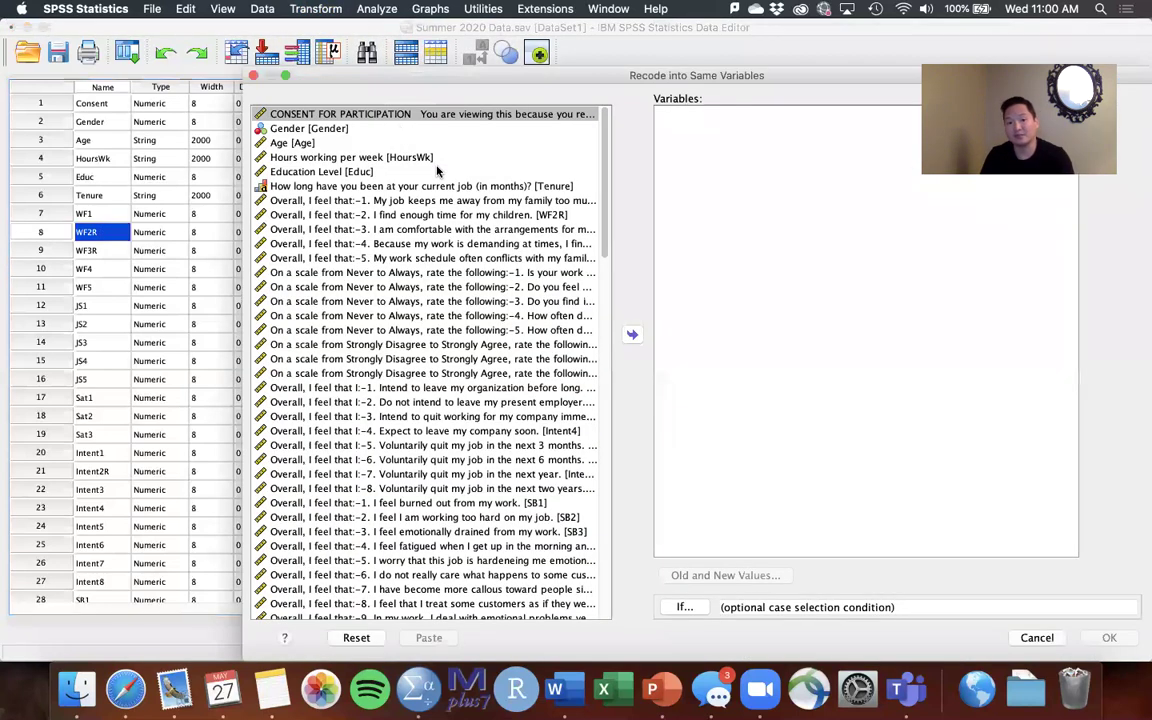
pyautogui.moveTo(352, 70); pyautogui.dragTo(186, 70)
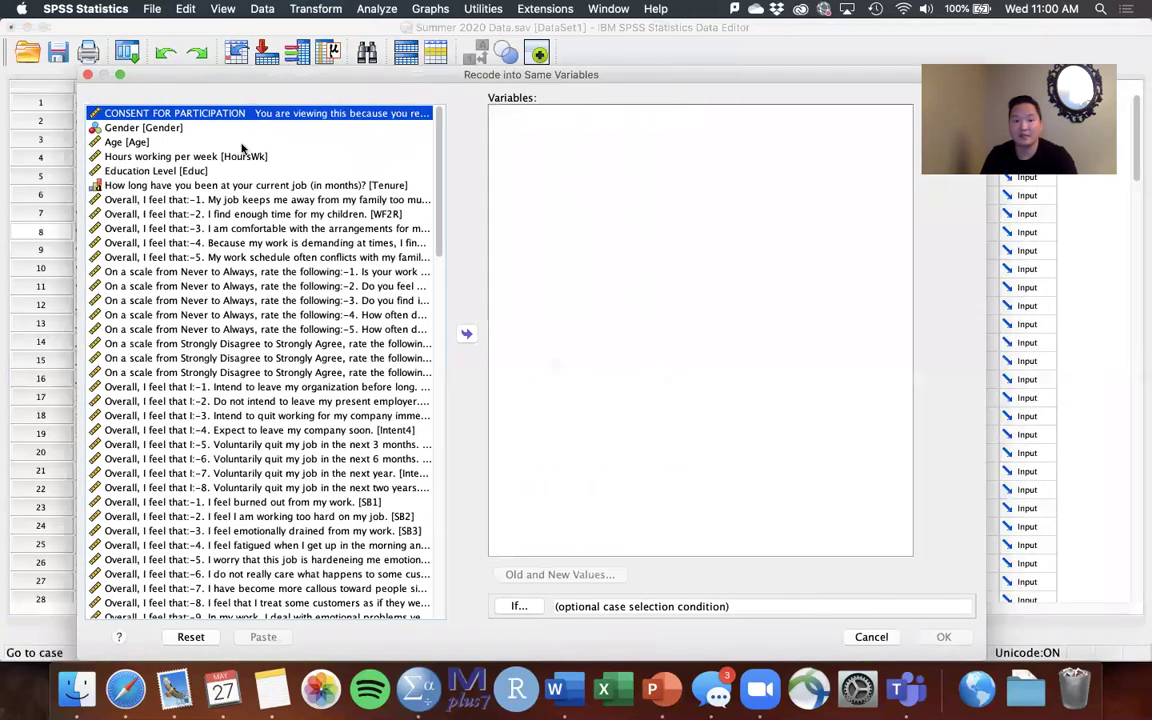
# Display variable names instead of variable labels in the recode dialog's source list.
pyautogui.click(240, 214)
pyautogui.keyDown('shift'); pyautogui.click(260, 229); pyautogui.keyUp('shift')
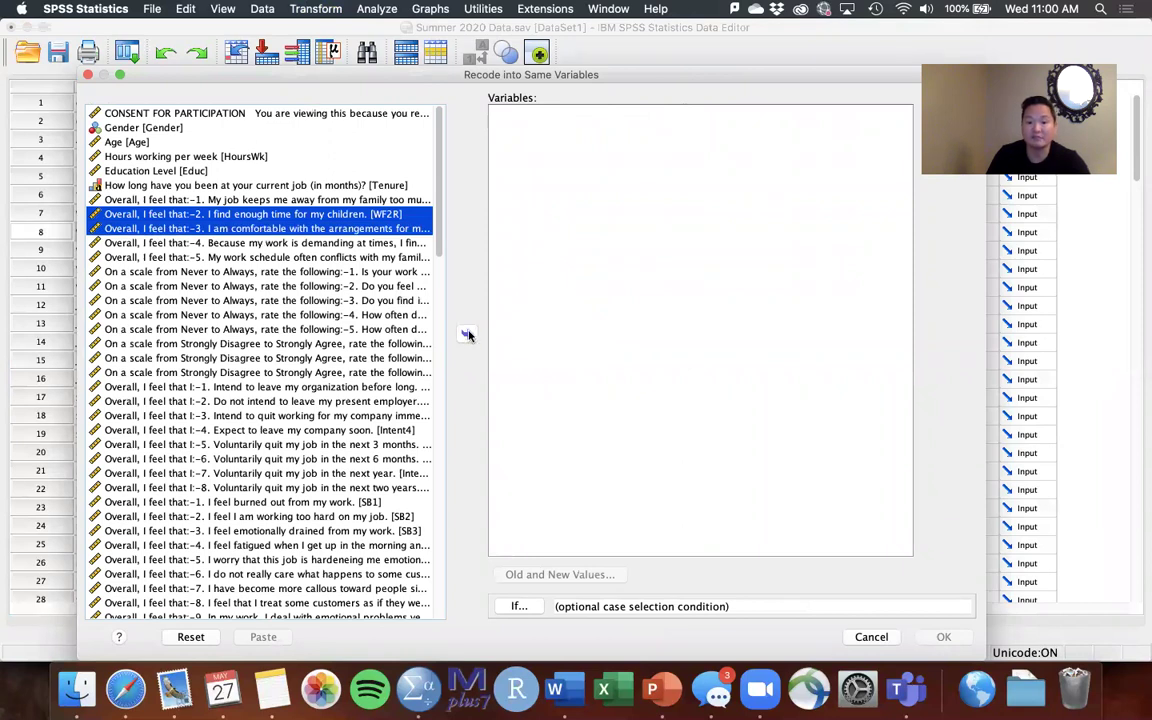
pyautogui.rightClick(256, 202)
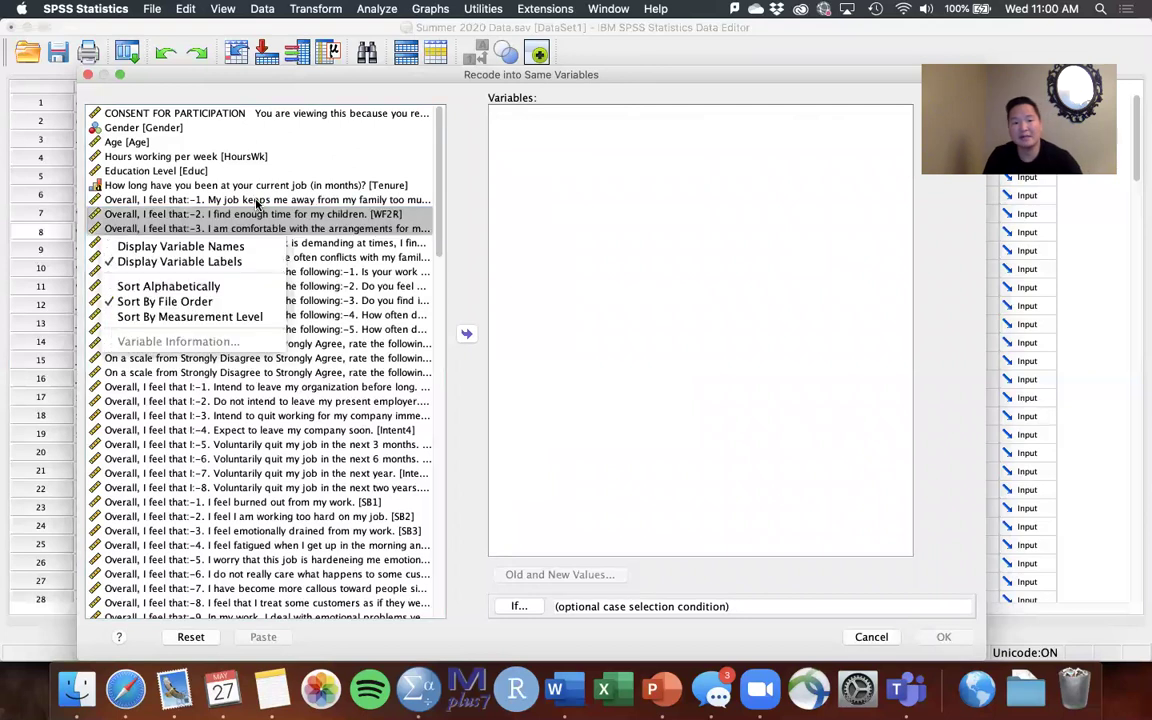
pyautogui.click(400, 328)
pyautogui.rightClick(287, 227)
pyautogui.click(300, 243)
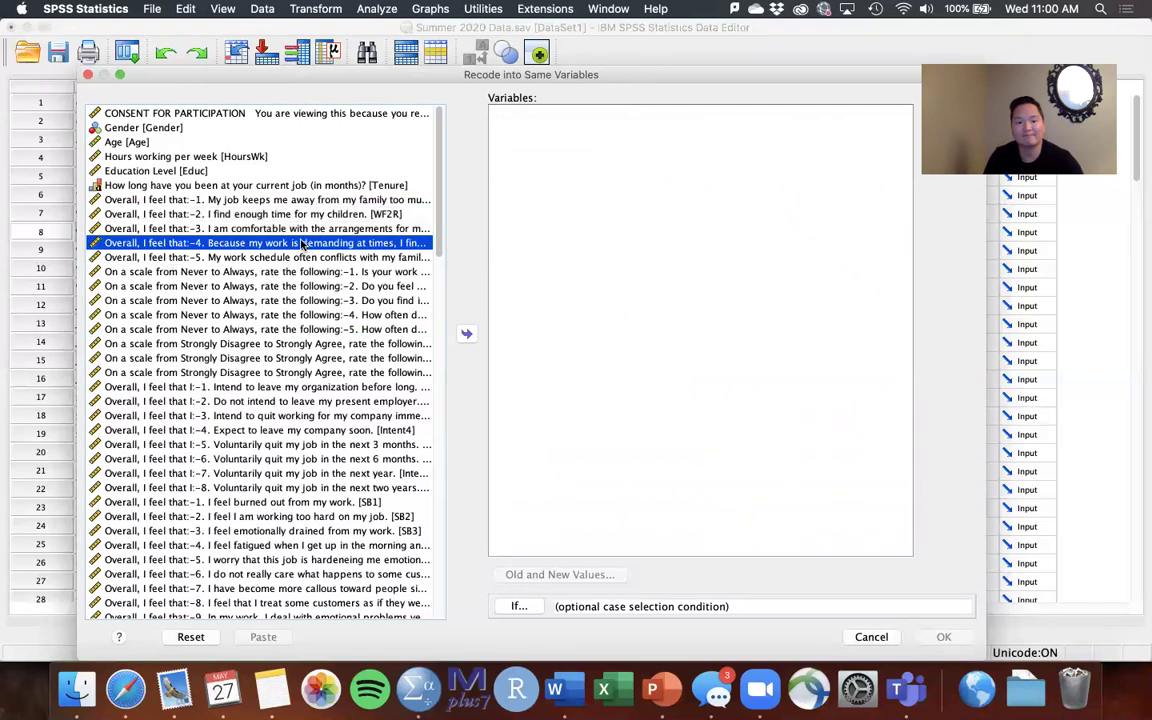
pyautogui.rightClick(298, 244)
pyautogui.click(258, 261)
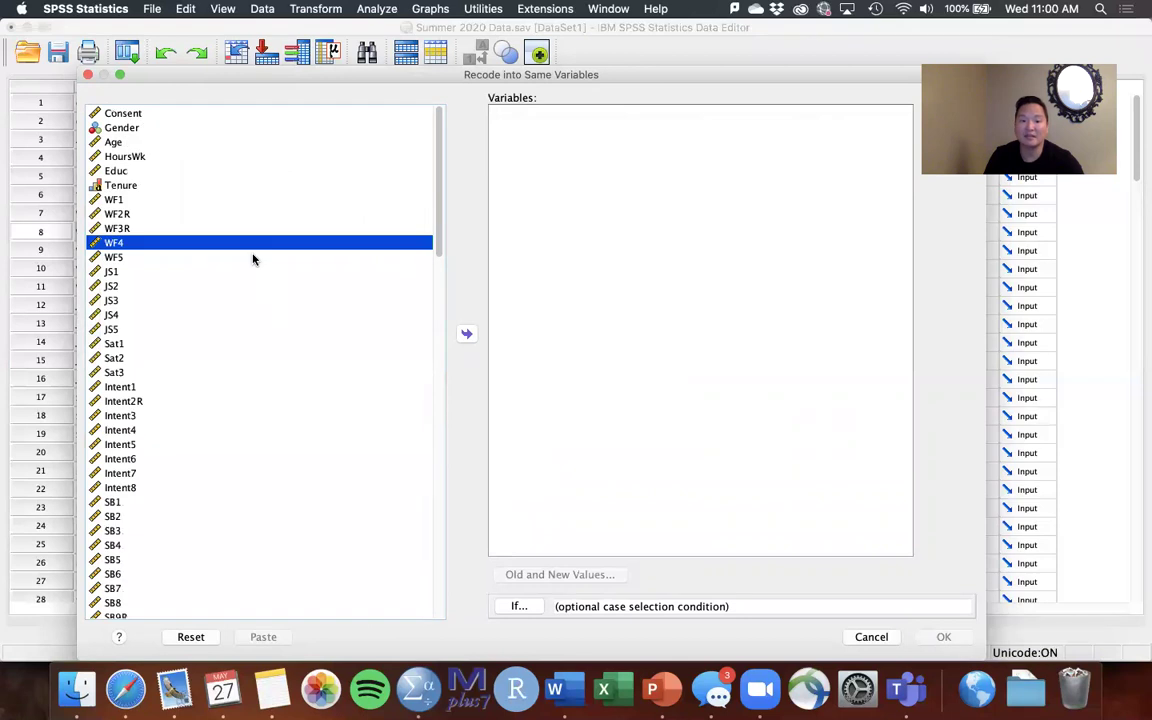
# Add WF2R and WF3R to the variables being recoded.
pyautogui.click(131, 216)
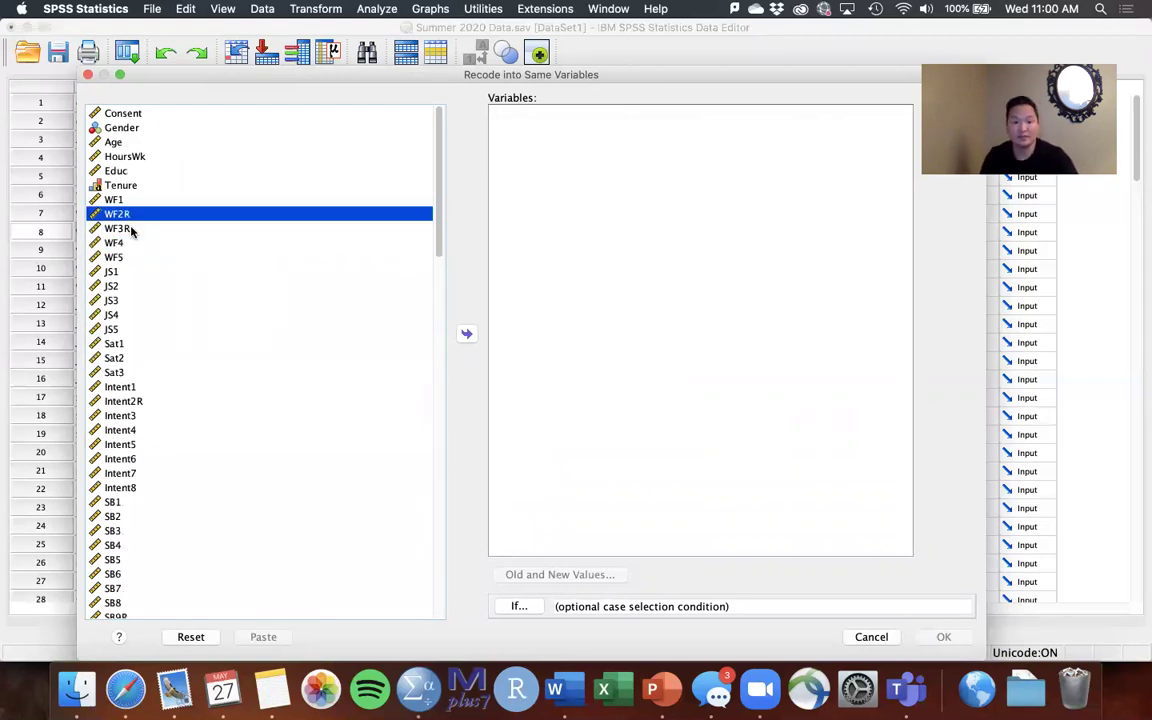
pyautogui.keyDown('shift'); pyautogui.click(131, 229); pyautogui.keyUp('shift')
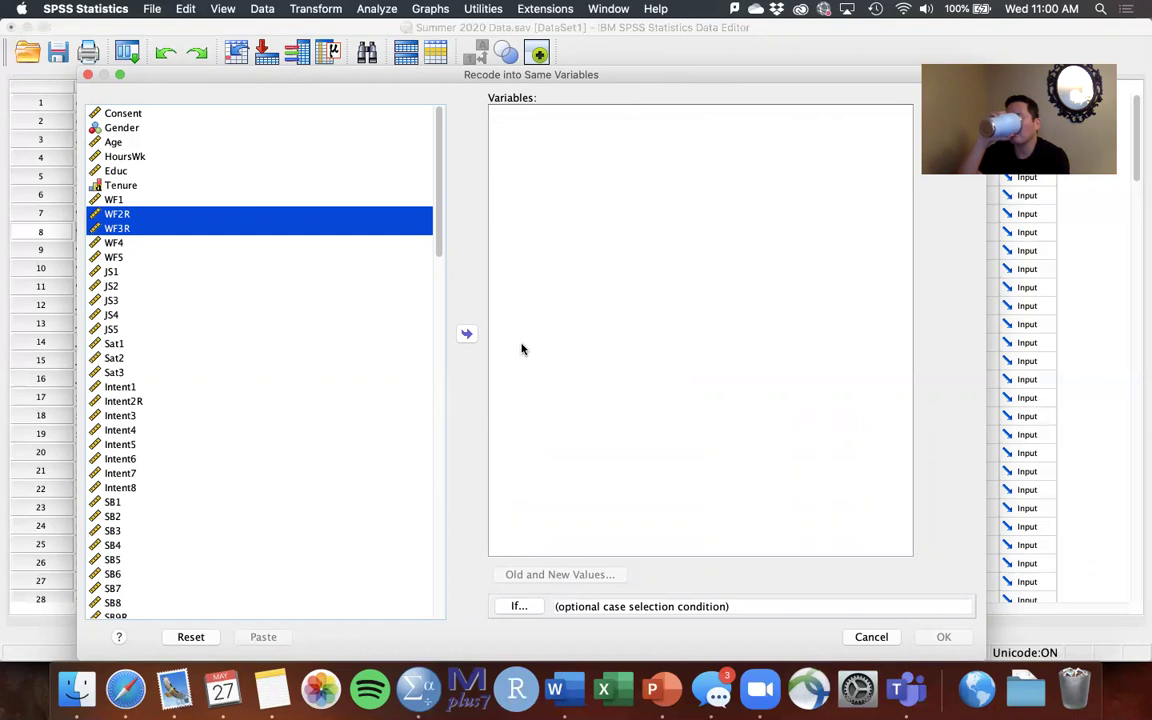
pyautogui.click(466, 334)
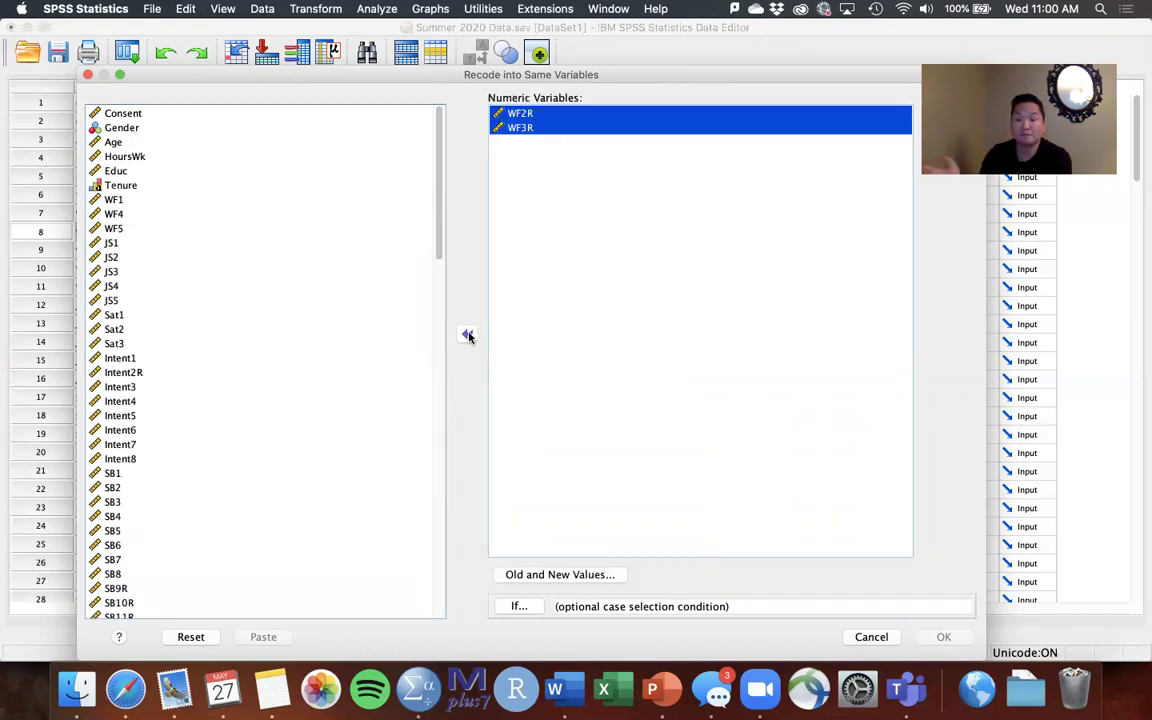
# Open the old and new values settings for WF2R and WF3R and add the rule recoding 1 to 5.
pyautogui.moveTo(432, 76); pyautogui.dragTo(456, 62)
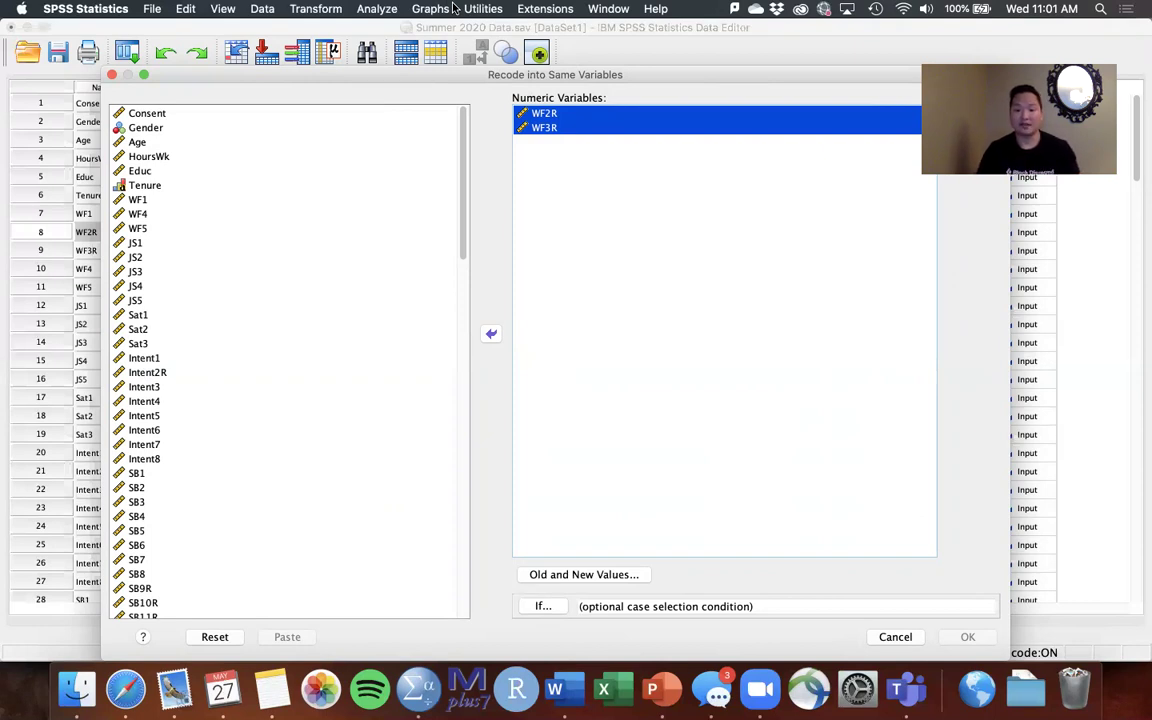
pyautogui.click(561, 575)
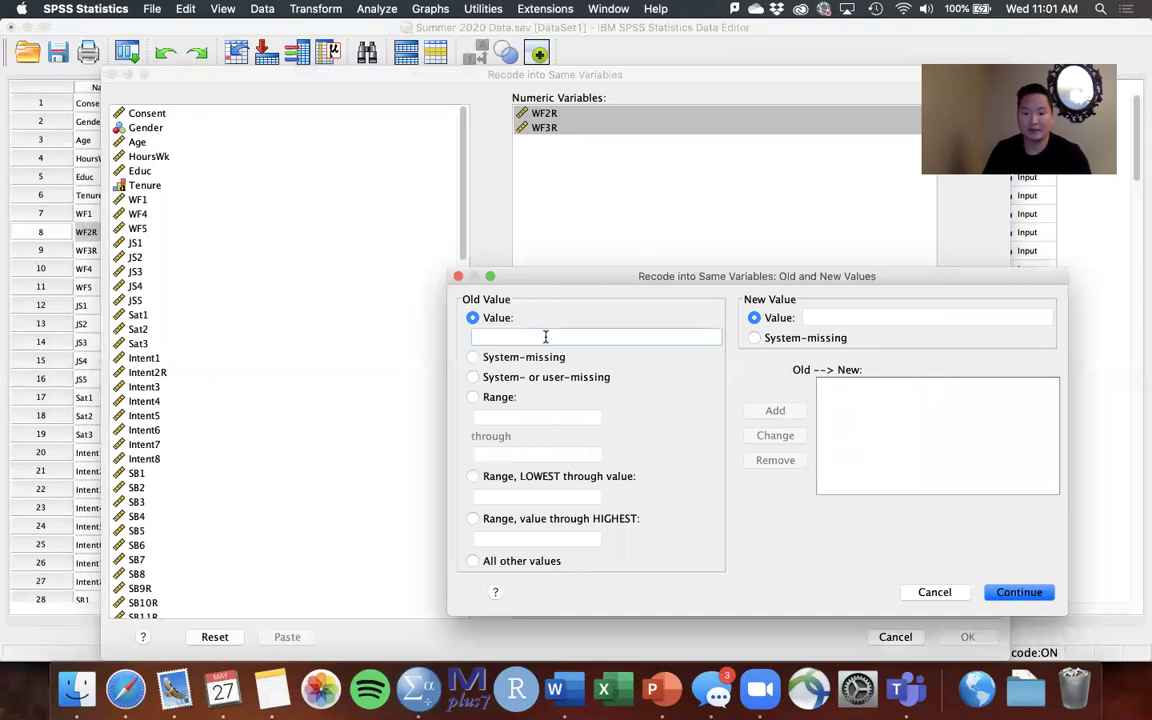
pyautogui.write('1')
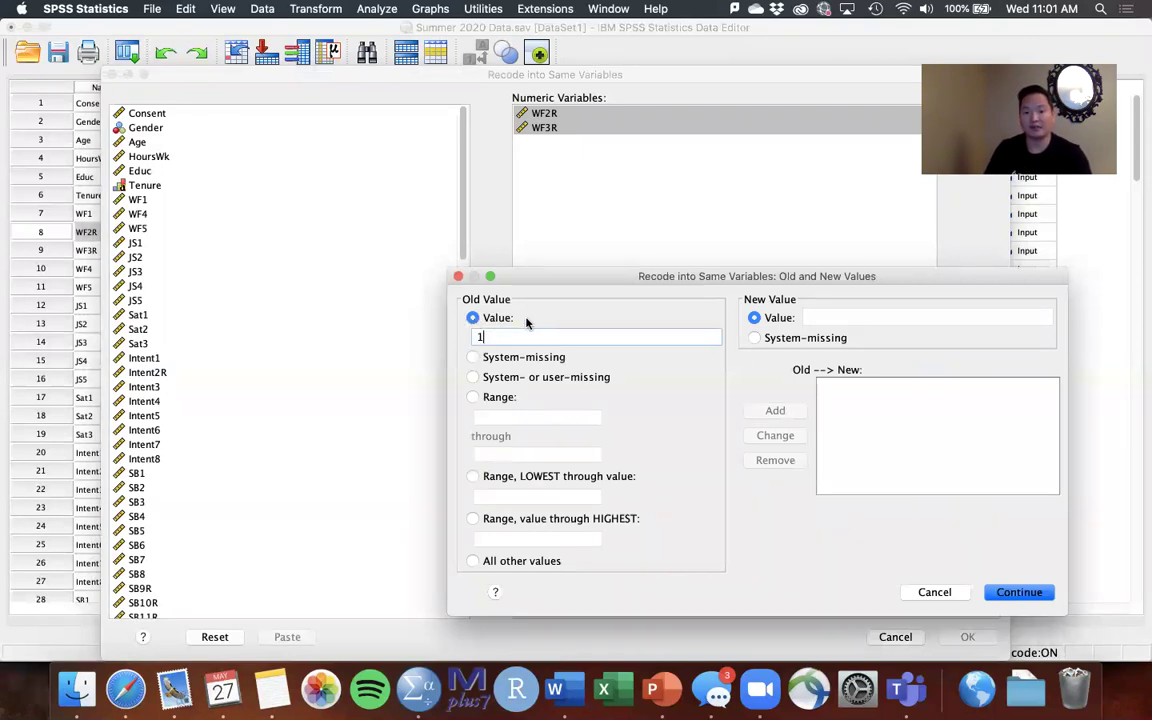
pyautogui.click(818, 318)
pyautogui.write('5')
pyautogui.click(775, 410)
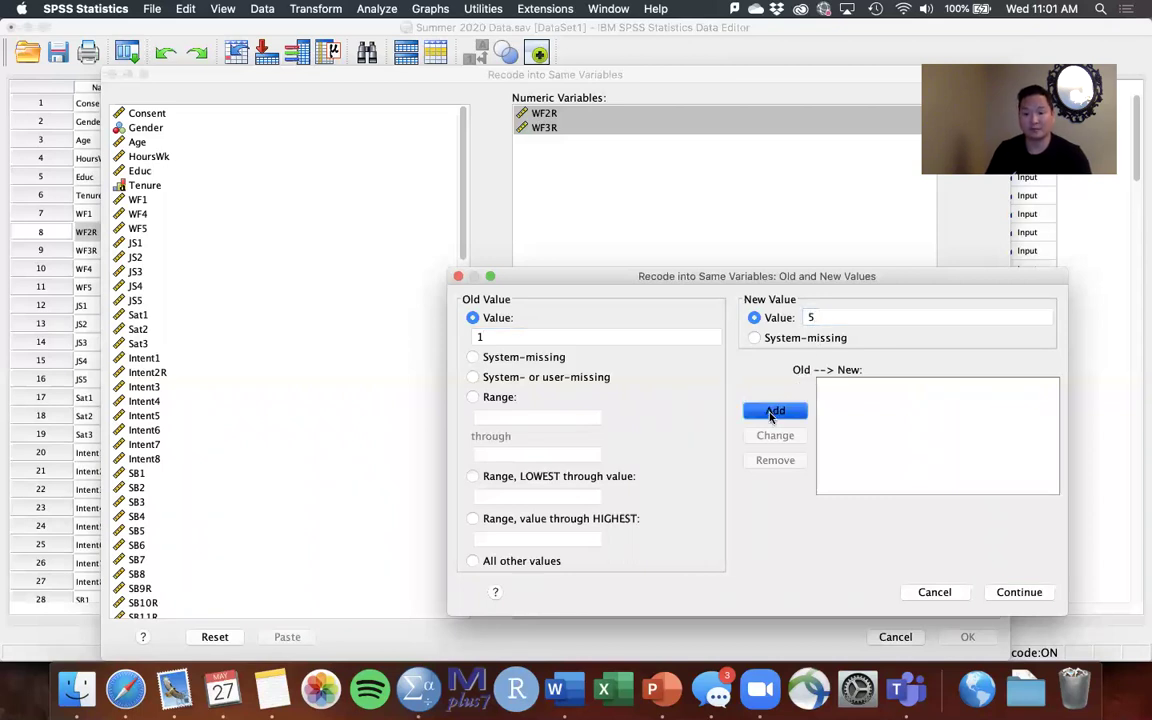
# Add the recoding rules 2 to 4 and 3 to 3.
pyautogui.click(616, 335)
pyautogui.write('2')
pyautogui.click(812, 318)
pyautogui.write('4')
pyautogui.click(775, 410)
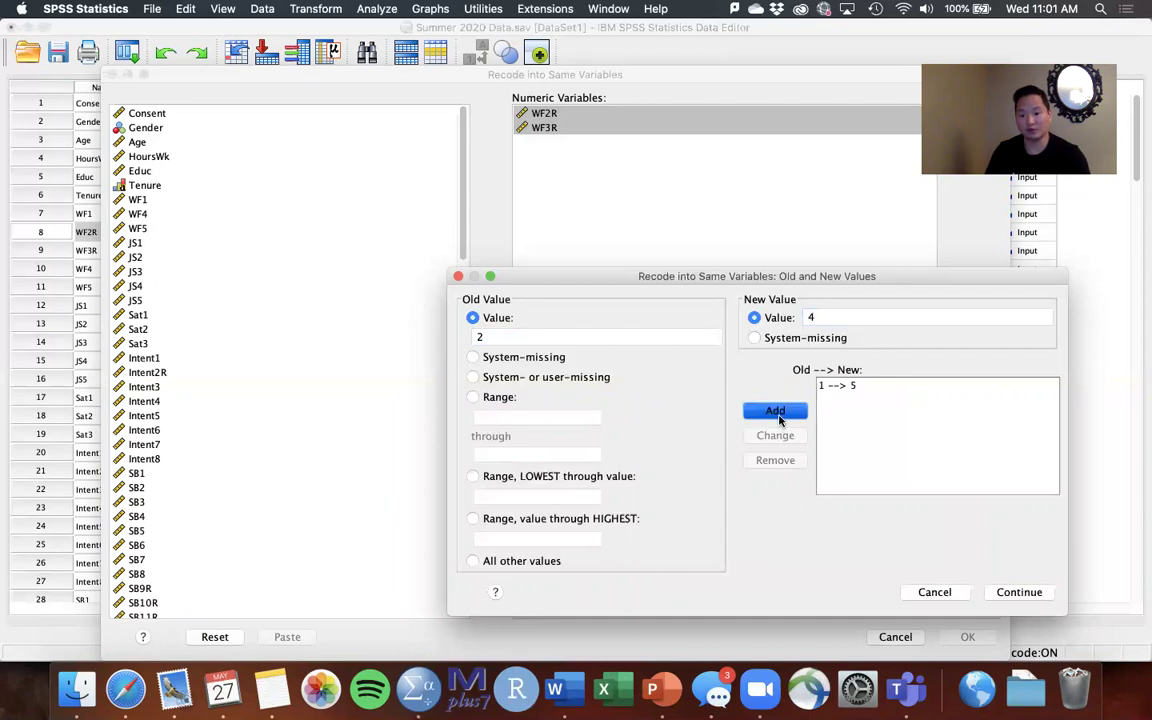
pyautogui.write('3')
pyautogui.click(818, 317)
pyautogui.write('3')
pyautogui.click(775, 410)
# Add the recoding rules 4 to 2 and 5 to 1 to finish the reversed five-point scale.
pyautogui.click(642, 353)
pyautogui.click(509, 338)
pyautogui.write('4')
pyautogui.click(812, 320)
pyautogui.write('2')
pyautogui.click(775, 410)
pyautogui.click(535, 336)
pyautogui.write('5')
pyautogui.click(808, 318)
pyautogui.write('1')
pyautogui.click(778, 410)
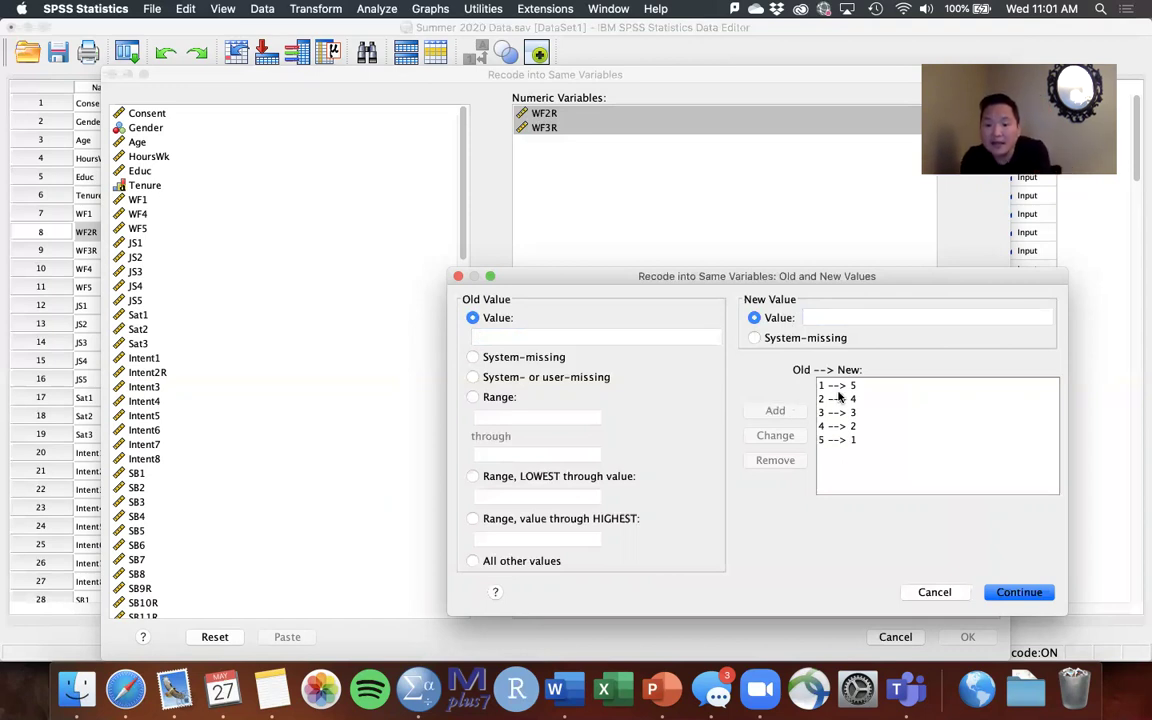
# Accept the old-to-new value rules and run the recode on WF2R and WF3R.
pyautogui.click(877, 442)
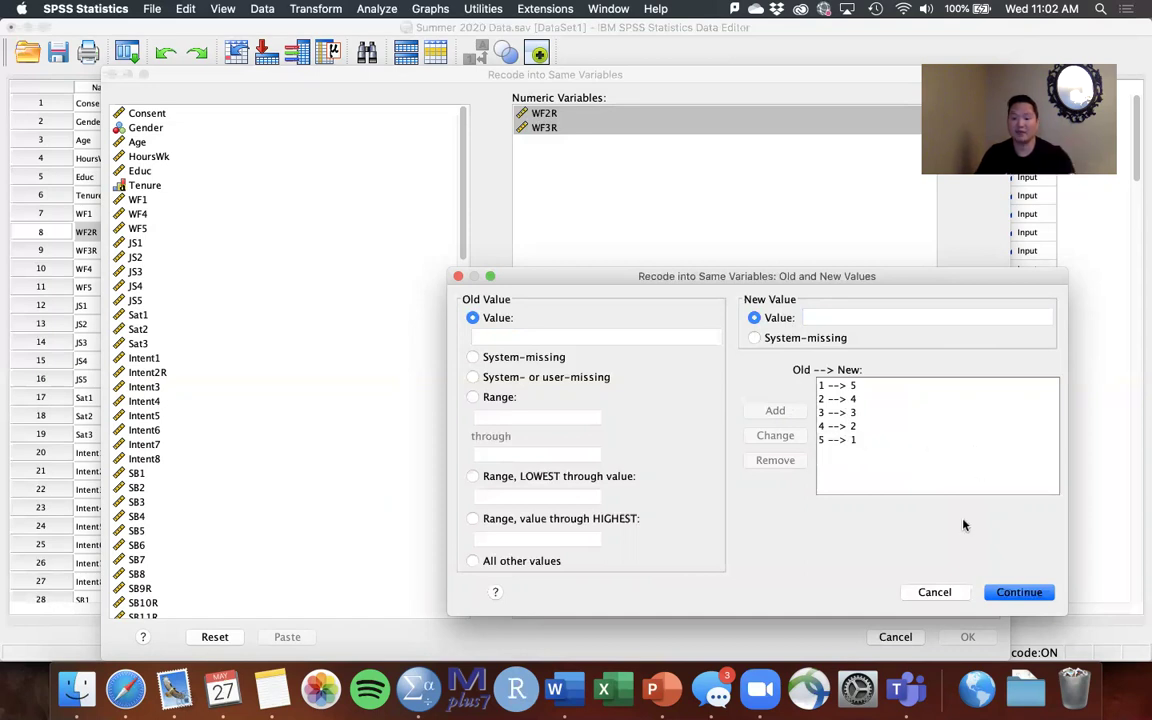
pyautogui.click(1019, 591)
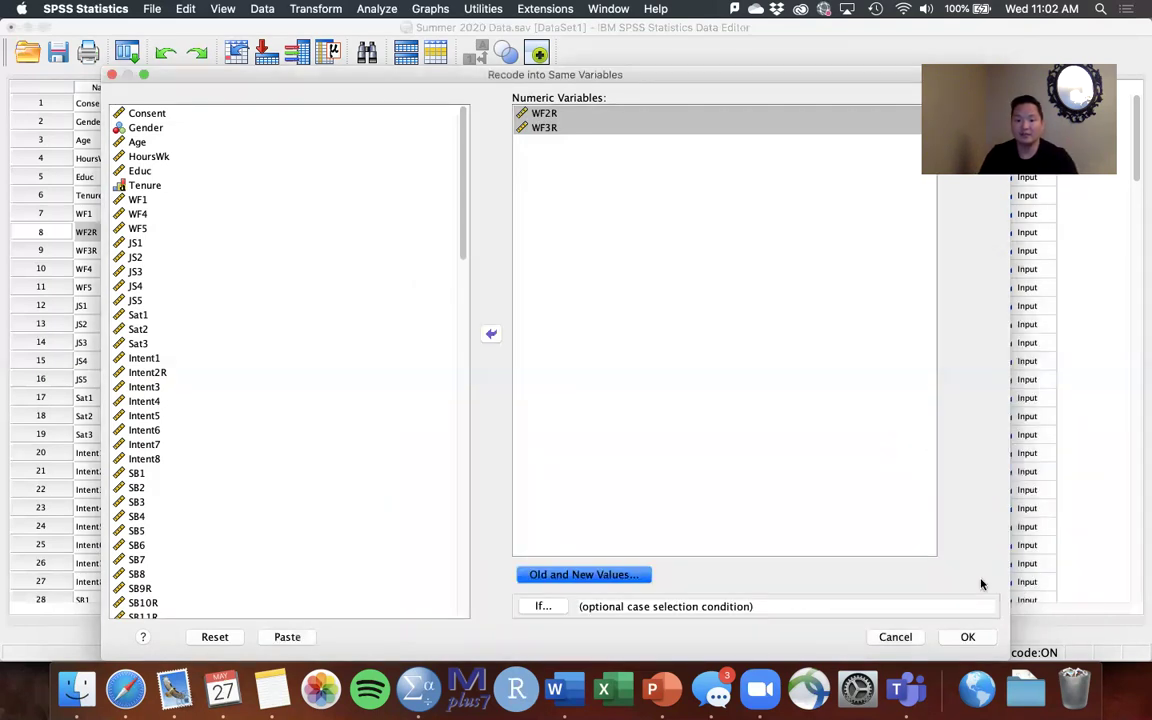
pyautogui.click(965, 638)
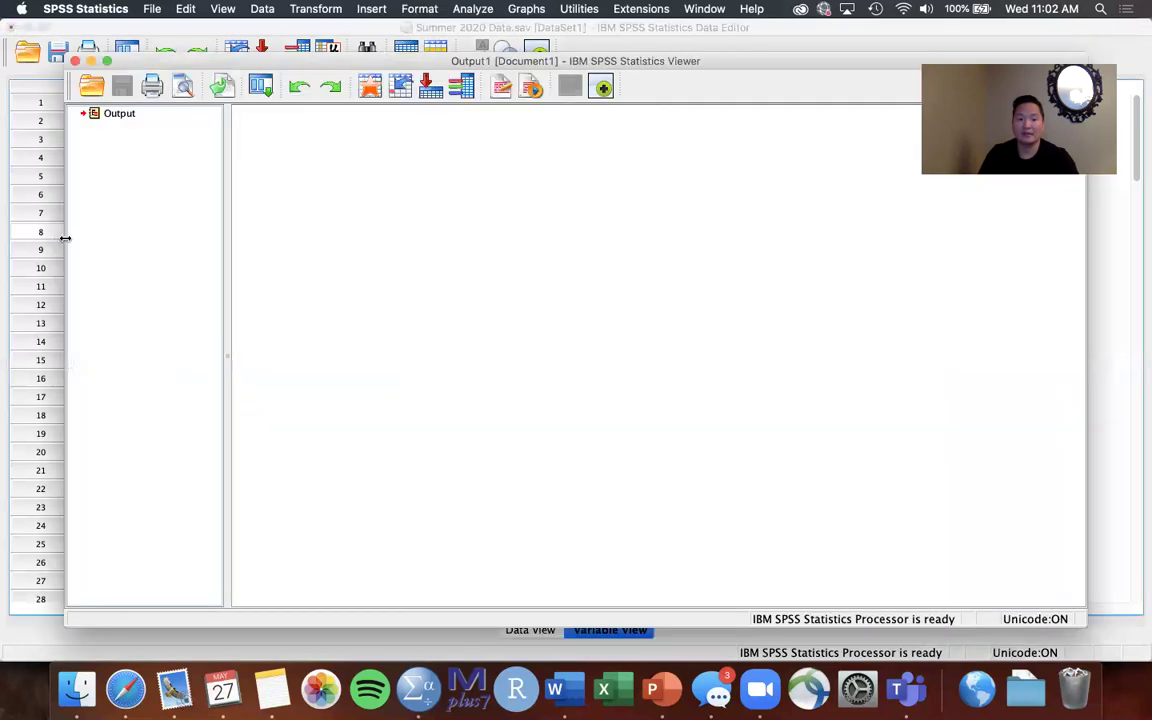
pyautogui.click(362, 117)
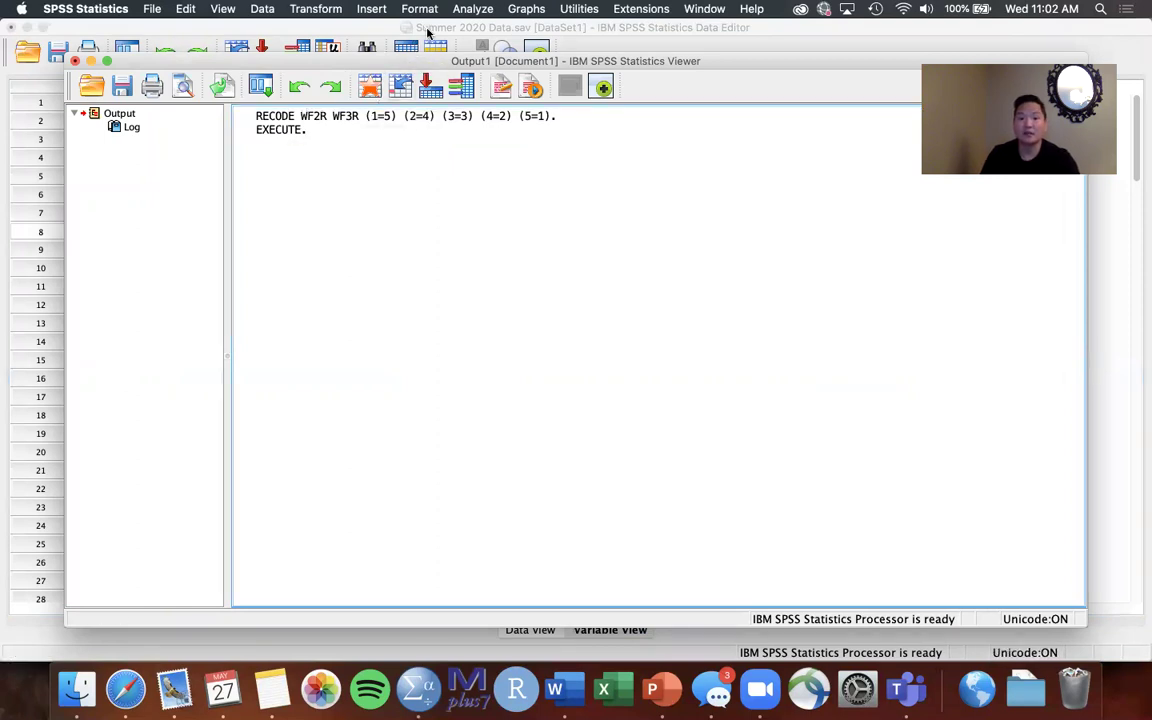
# Return to the data editor's variable list and scan the names for other items marked R for reverse coding.
pyautogui.click(369, 87)
pyautogui.scroll(-3, 130, 228)
pyautogui.scroll(-10, 120, 250)
pyautogui.scroll(-9, 120, 250)
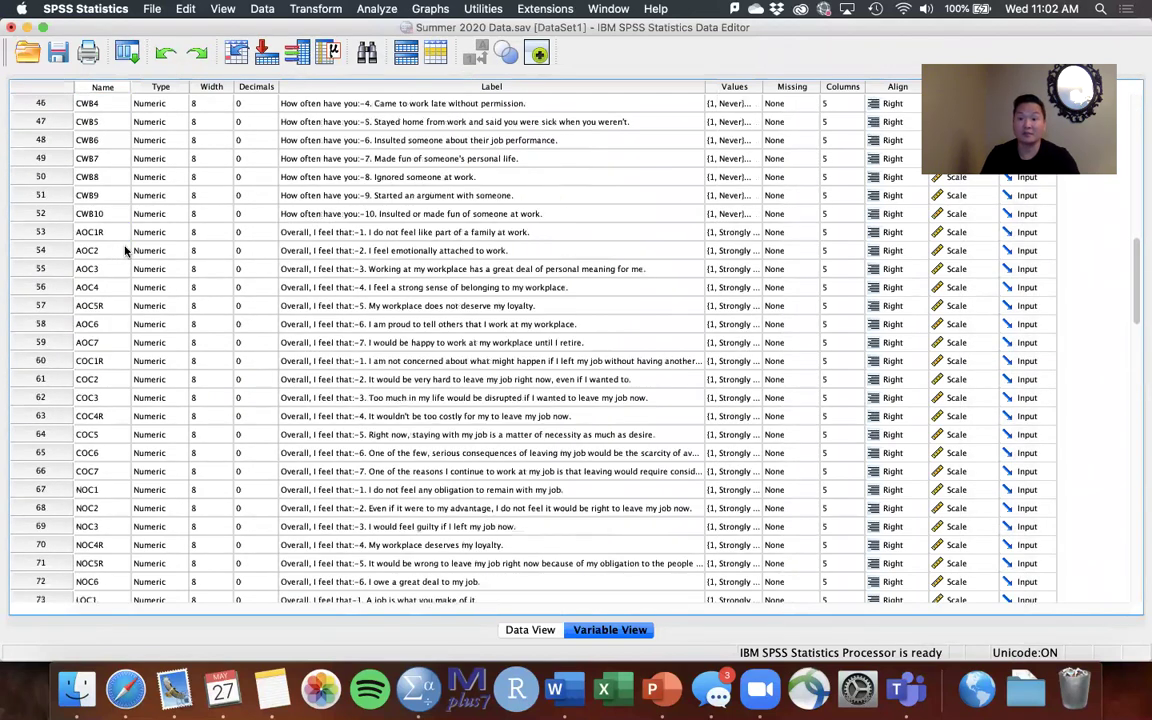
pyautogui.scroll(-17, 140, 250)
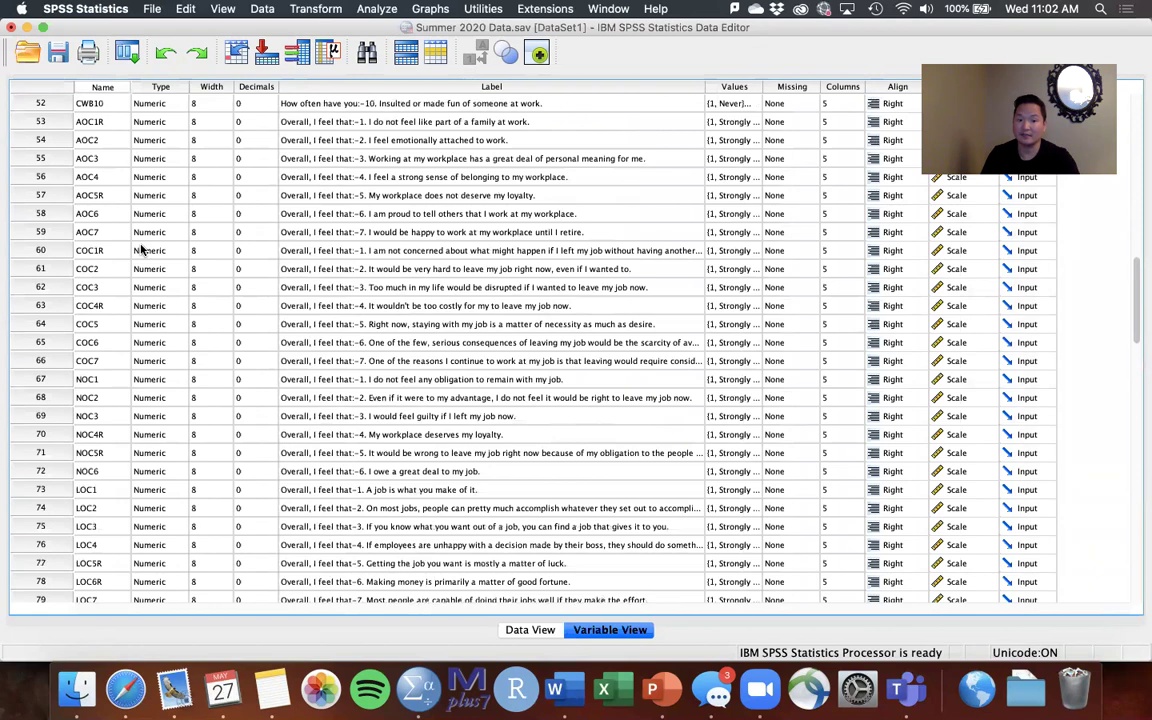
pyautogui.scroll(-15, 140, 250)
pyautogui.scroll(20, 140, 250)
pyautogui.scroll(20, 140, 250)
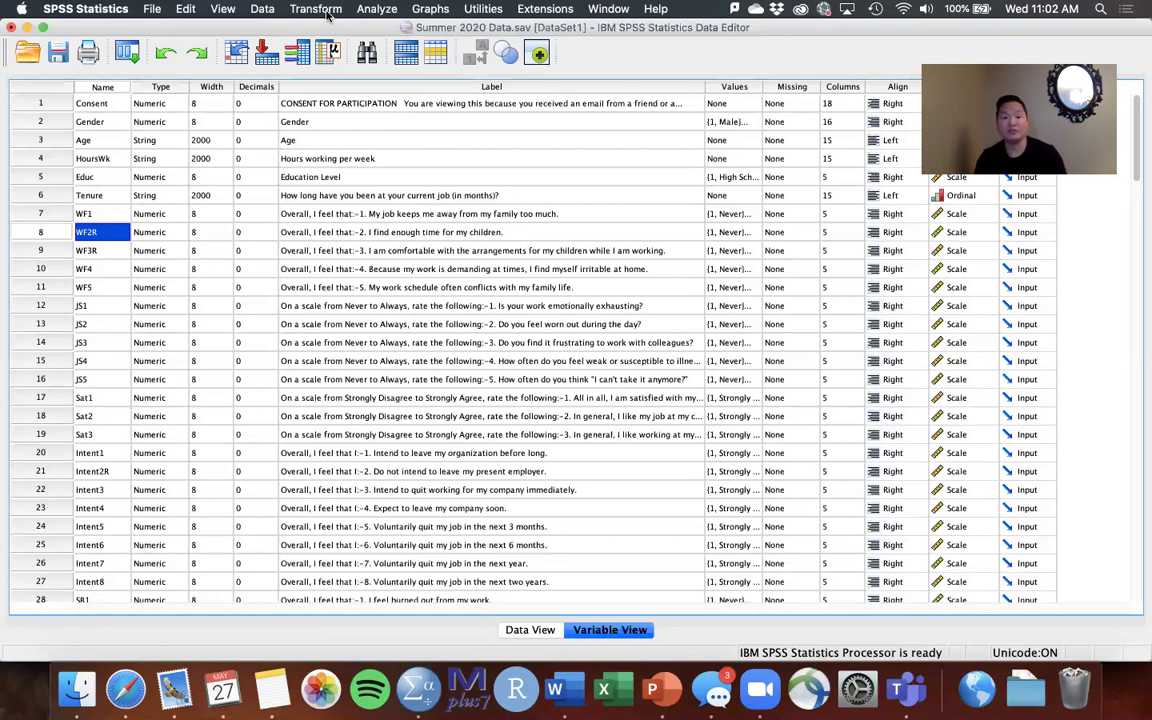
# Start Compute Variable and name the target variable WorkFamily.
pyautogui.click(47, 217)
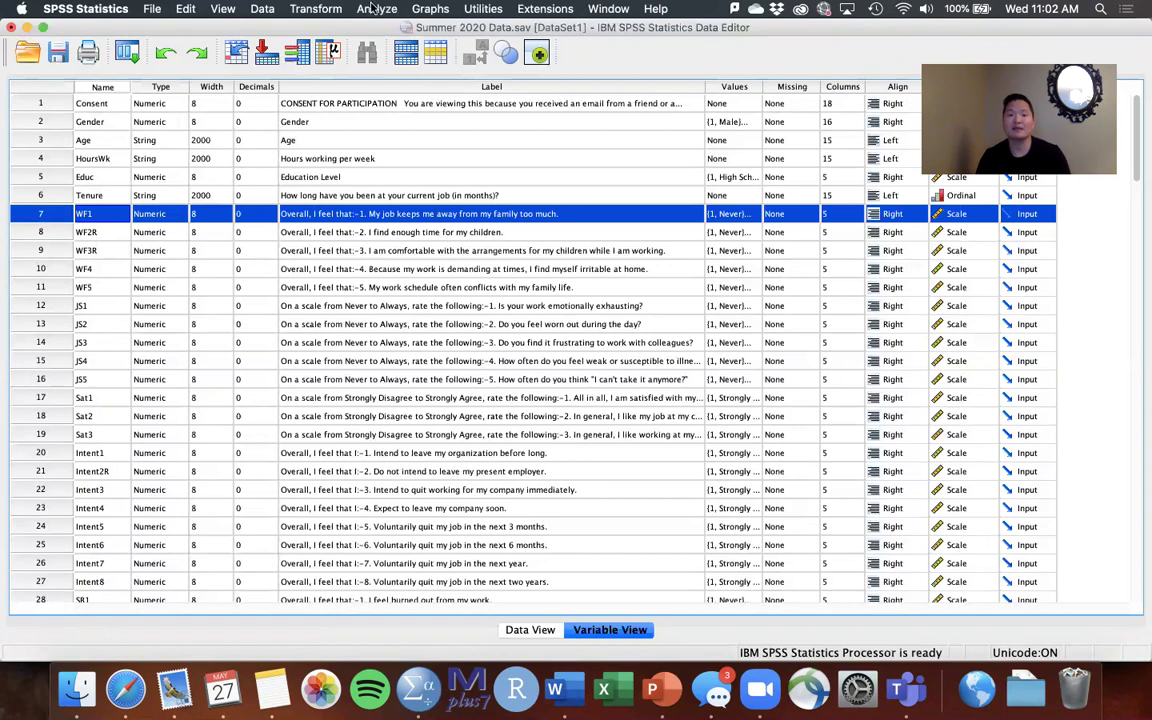
pyautogui.click(338, 8)
pyautogui.click(362, 28)
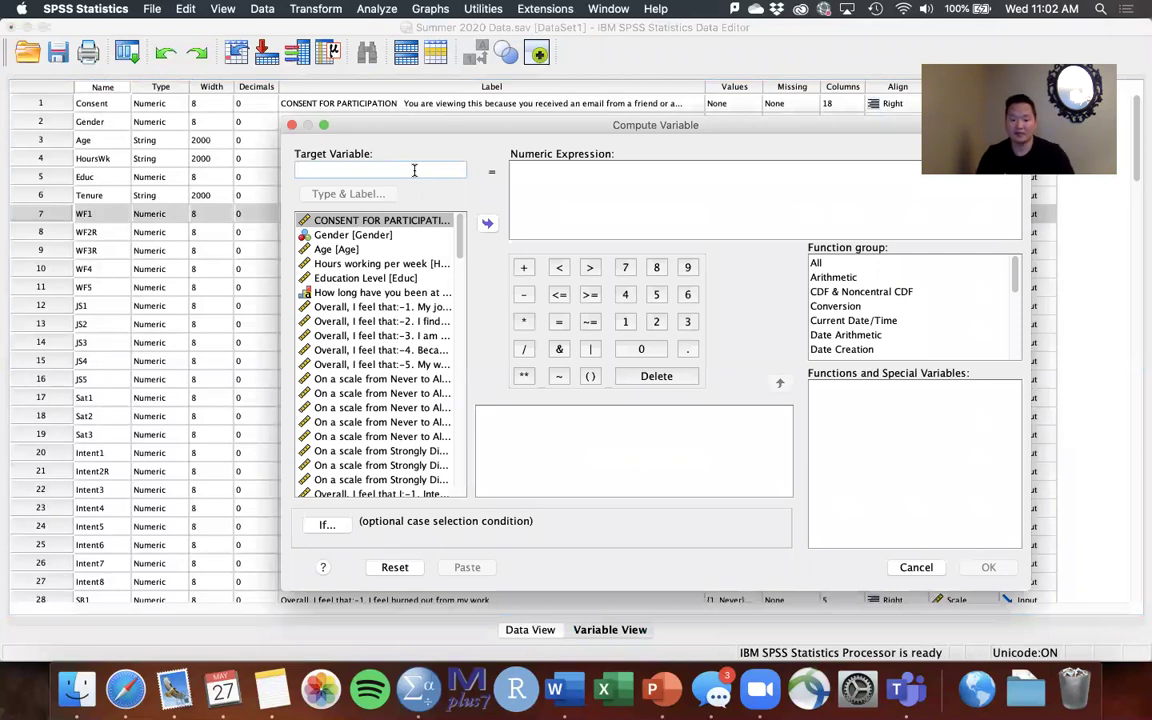
pyautogui.write('WorkFamily')
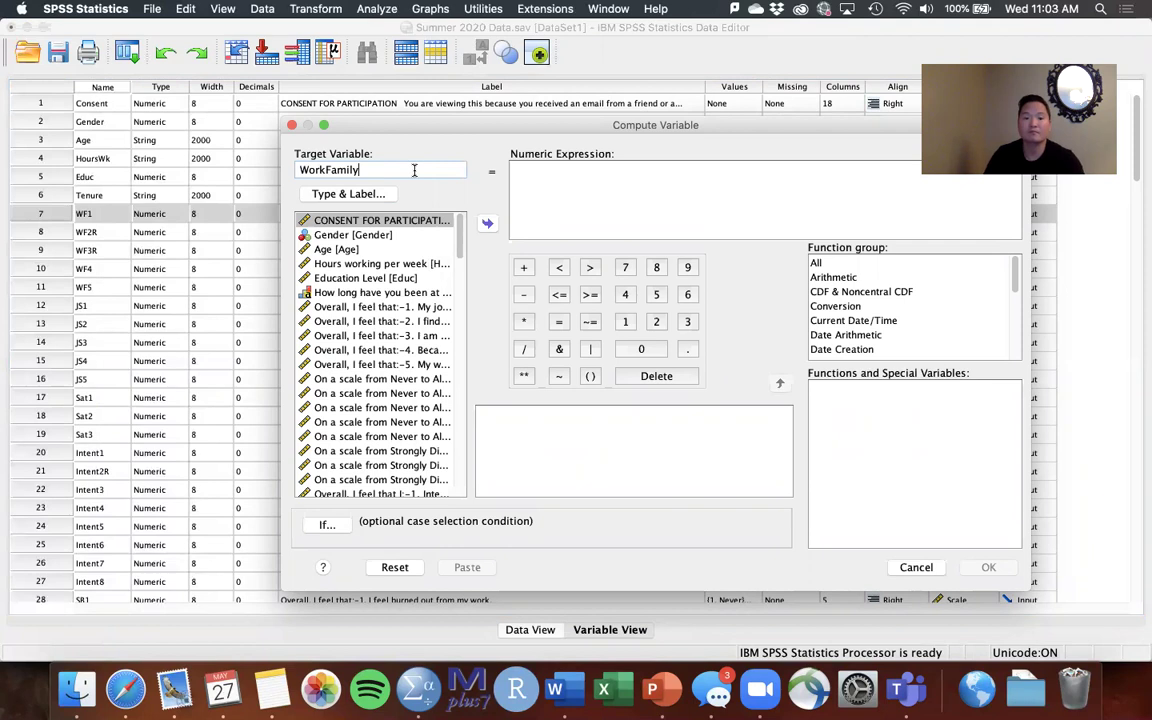
# Begin the numeric expression with mean( and display variable names instead of labels in the source list.
pyautogui.click(538, 181)
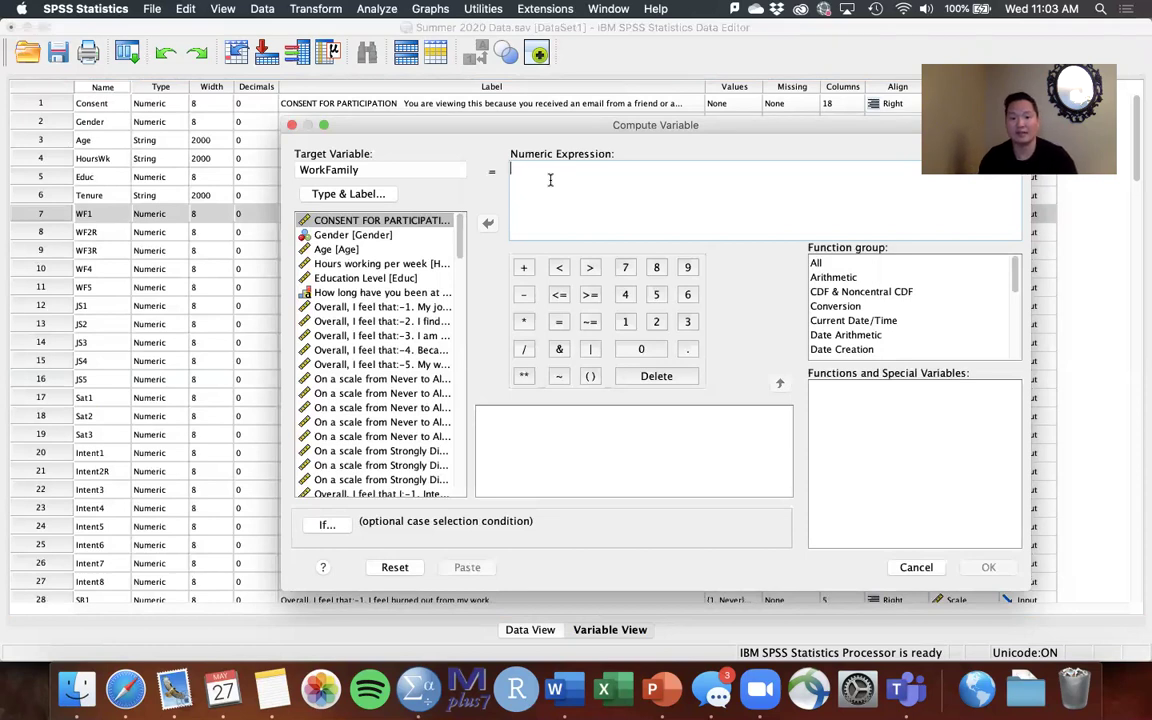
pyautogui.write('mean(')
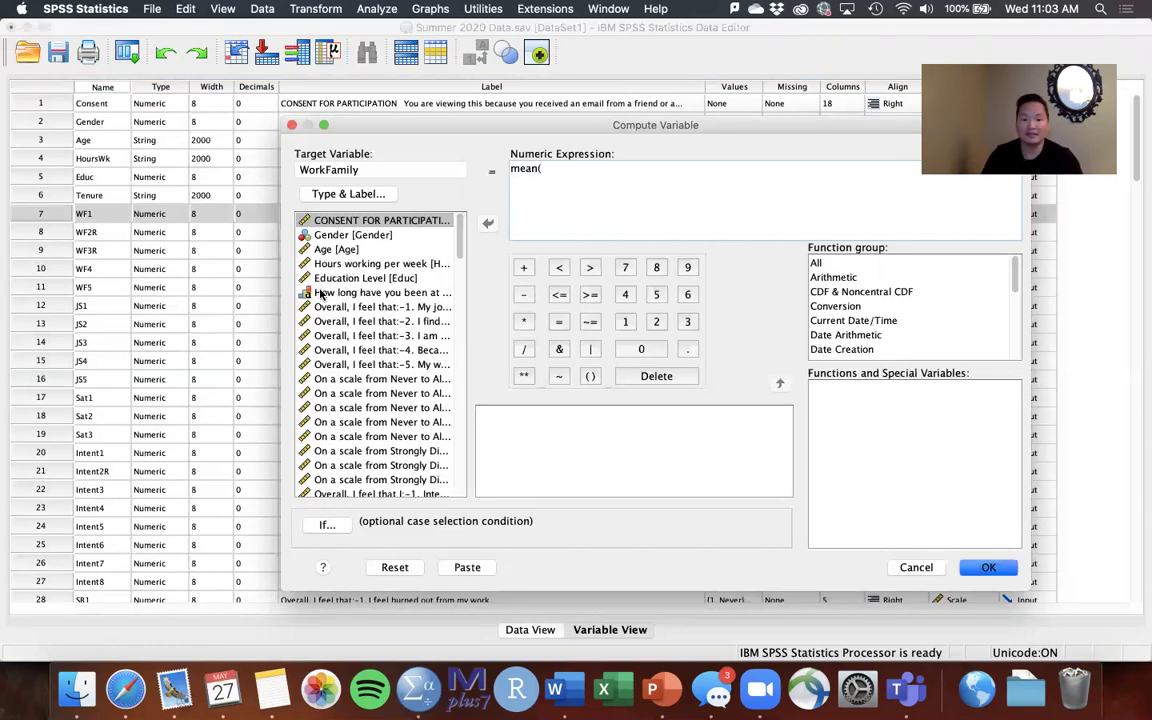
pyautogui.rightClick(320, 292)
pyautogui.click(345, 221)
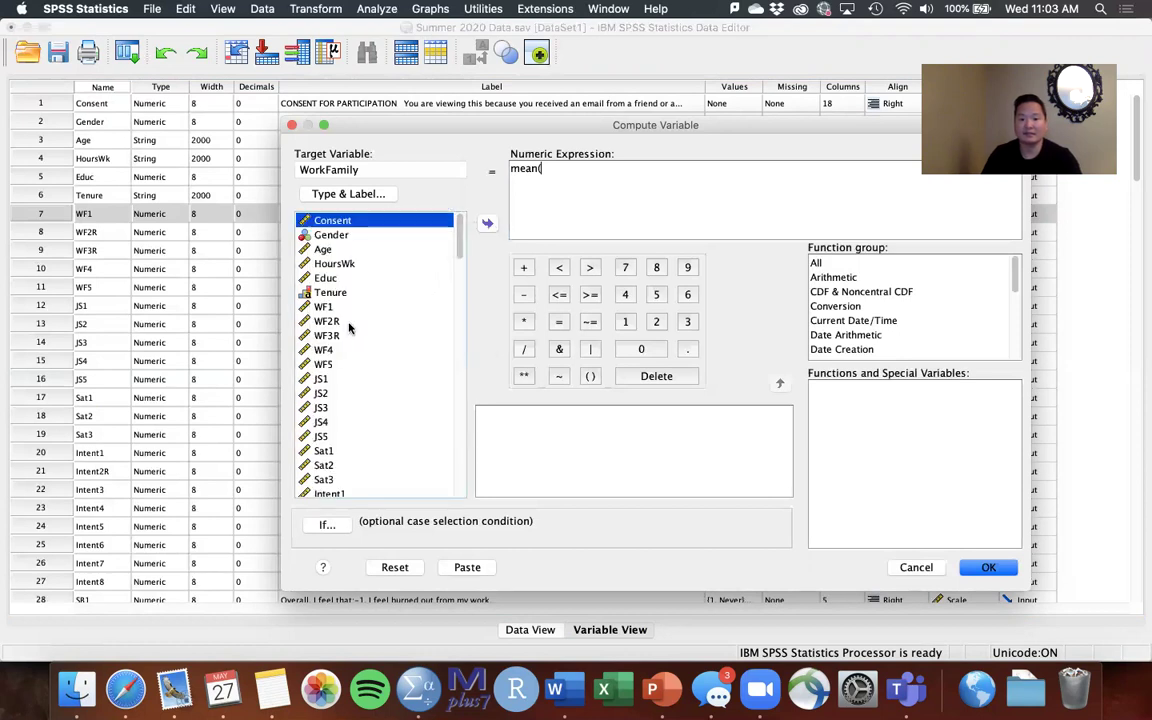
# Complete the expression as mean(WF1,WF2R,WF3R,WF4,WF5) and compute the WorkFamily variable.
pyautogui.doubleClick(342, 307)
pyautogui.write(',')
pyautogui.doubleClick(330, 321)
pyautogui.write(',')
pyautogui.doubleClick(335, 336)
pyautogui.write(',')
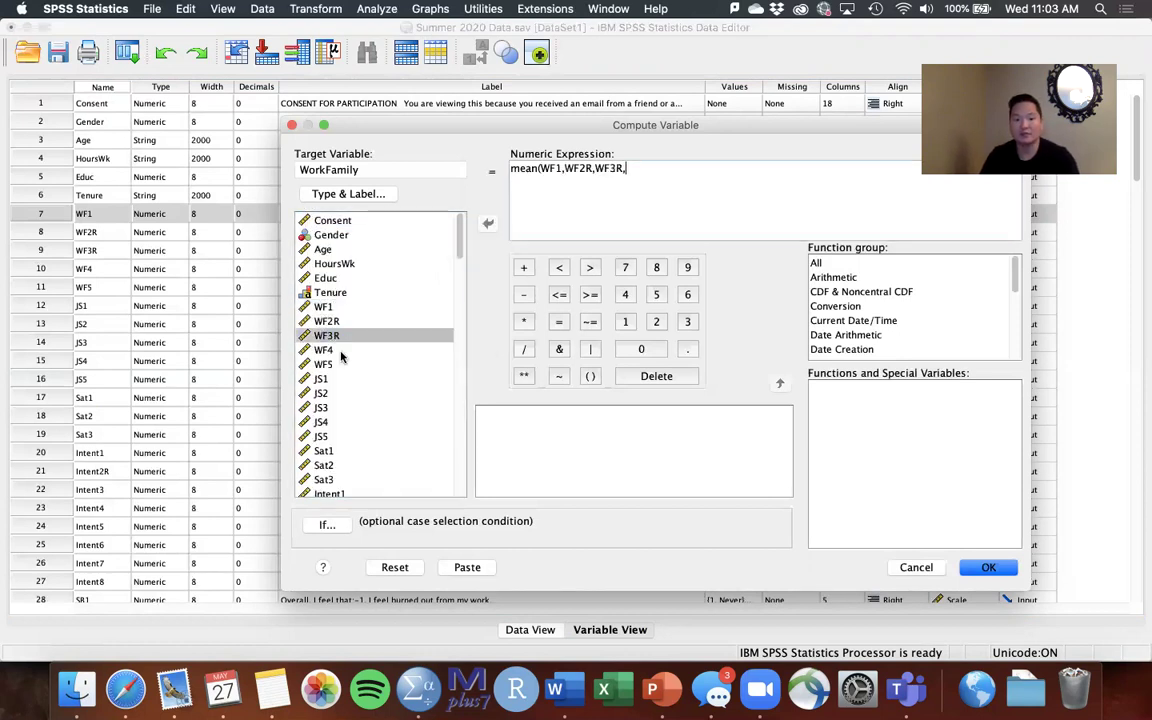
pyautogui.doubleClick(340, 351)
pyautogui.write(',')
pyautogui.doubleClick(340, 366)
pyautogui.write(',WF5,')
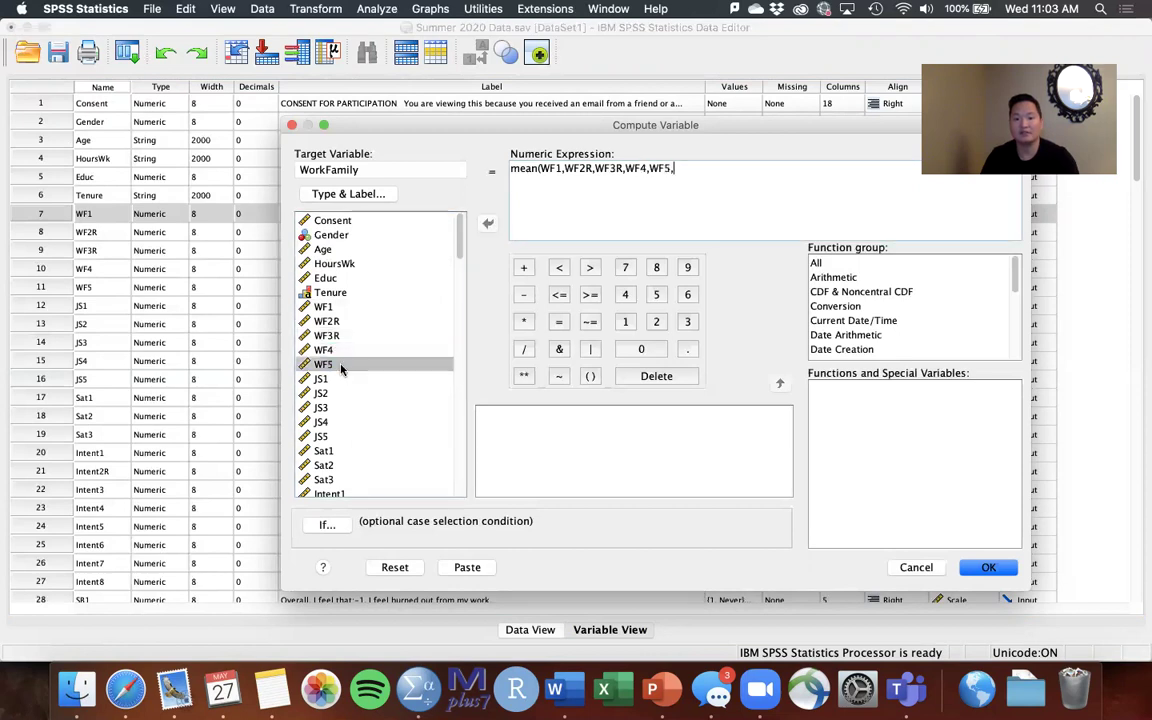
pyautogui.press('BackSpace')
pyautogui.write(')')
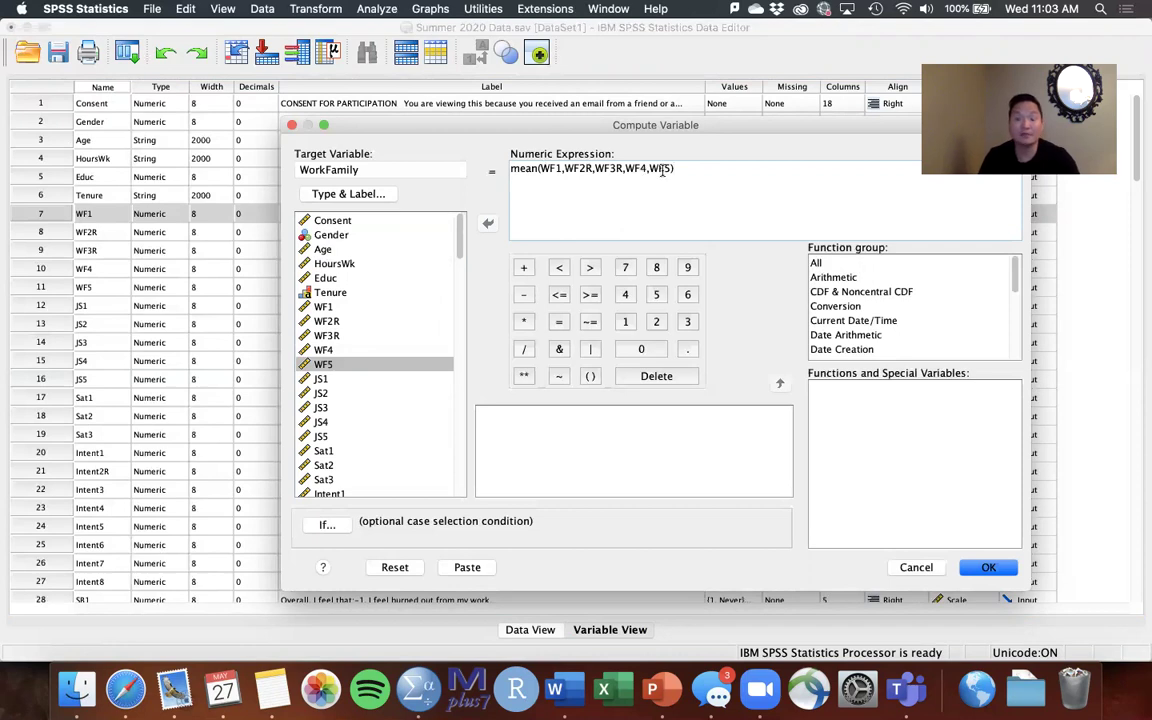
pyautogui.click(988, 567)
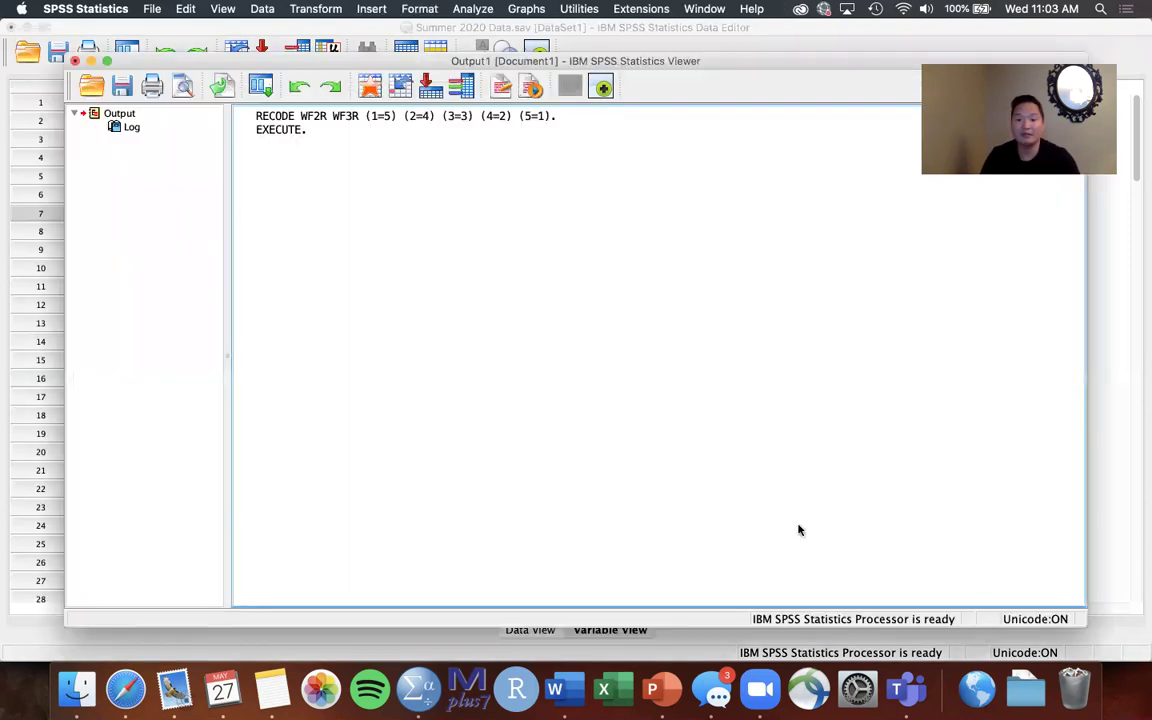
# Locate the new WorkFamily variable at the end of the variable list and examine its computed scores across the data cases.
pyautogui.click(18, 378)
pyautogui.scroll(-3, 100, 400)
pyautogui.scroll(-20, 103, 420)
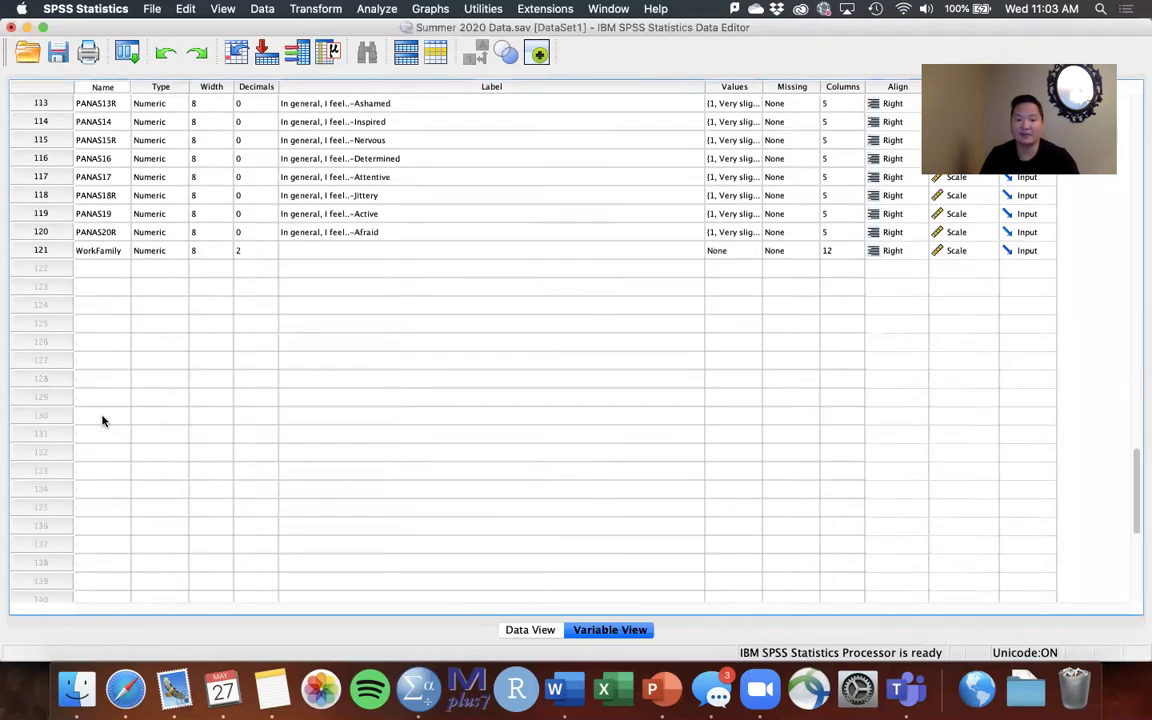
pyautogui.doubleClick(41, 251)
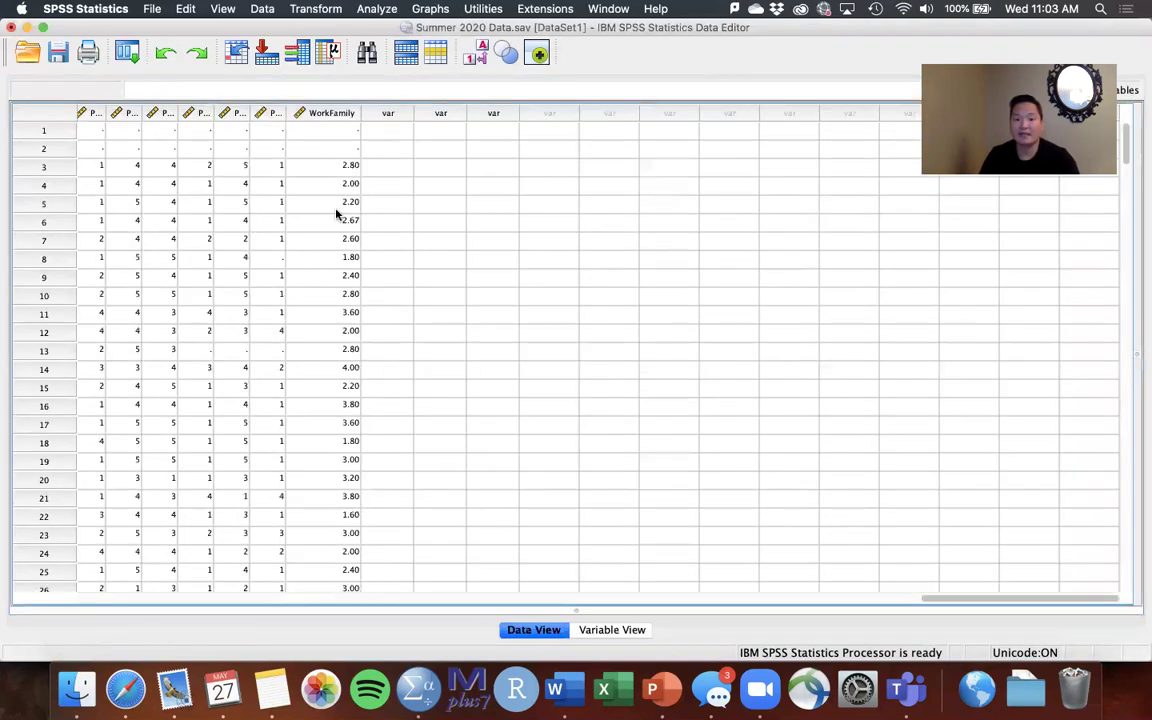
pyautogui.scroll(-10, 348, 213)
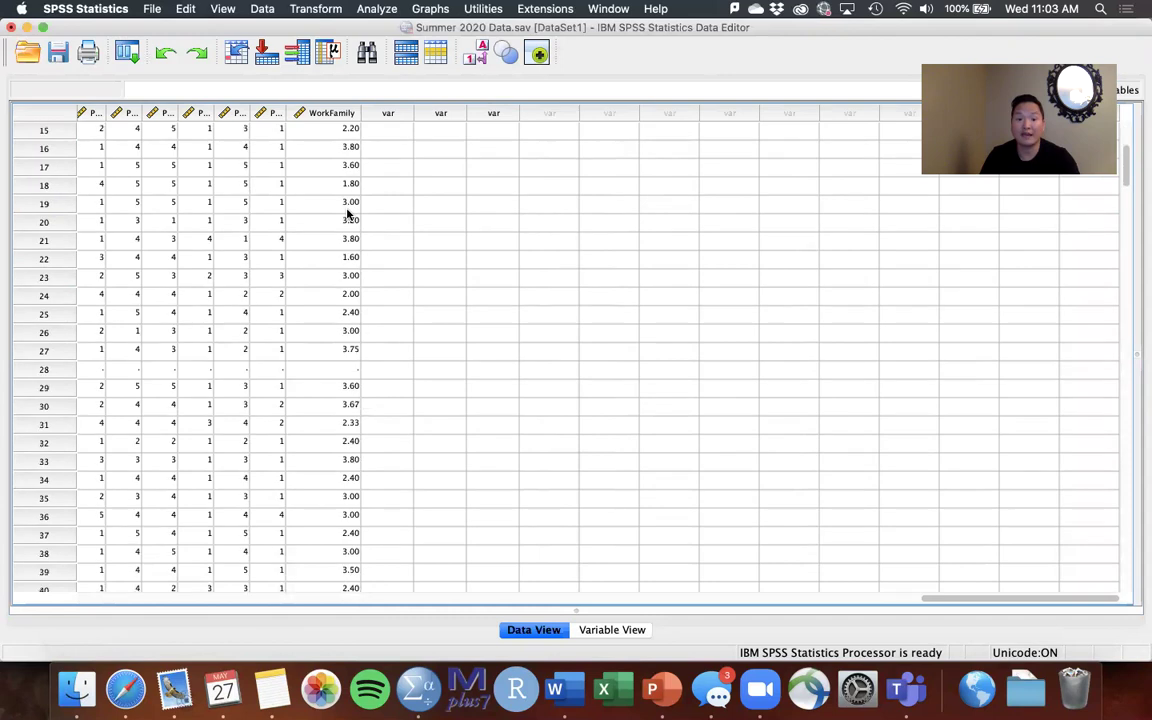
pyautogui.scroll(-1, 360, 200)
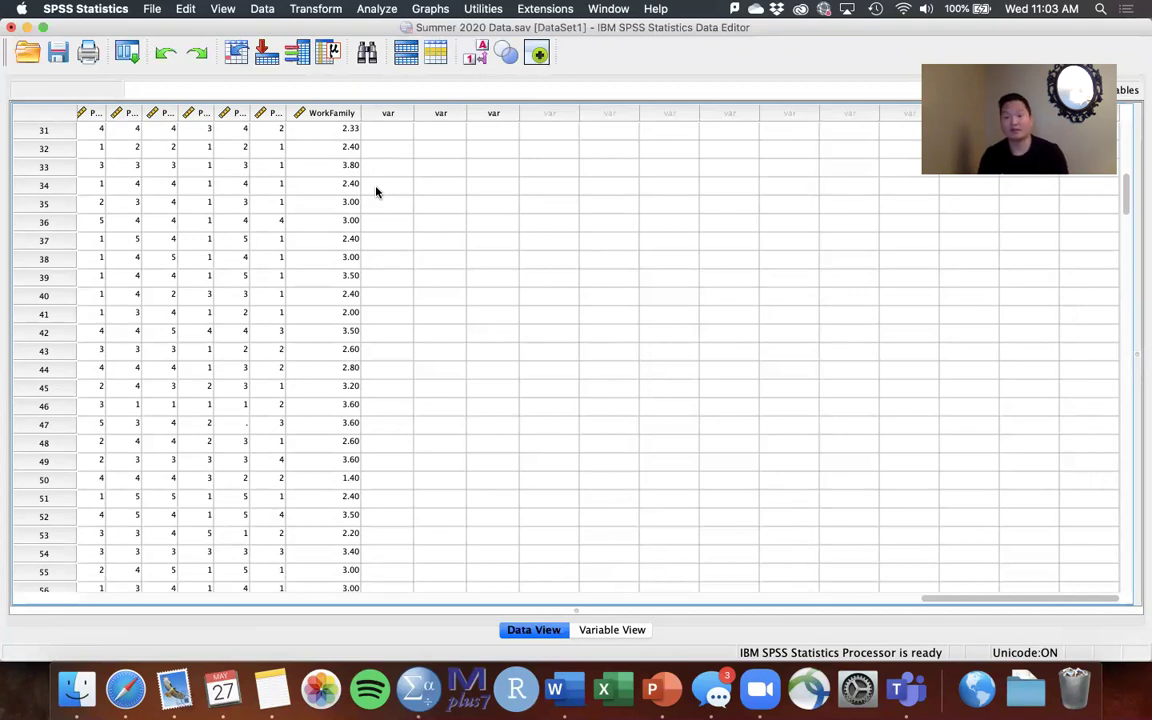
pyautogui.scroll(15, 378, 191)
pyautogui.hscroll(-10, 380, 192)
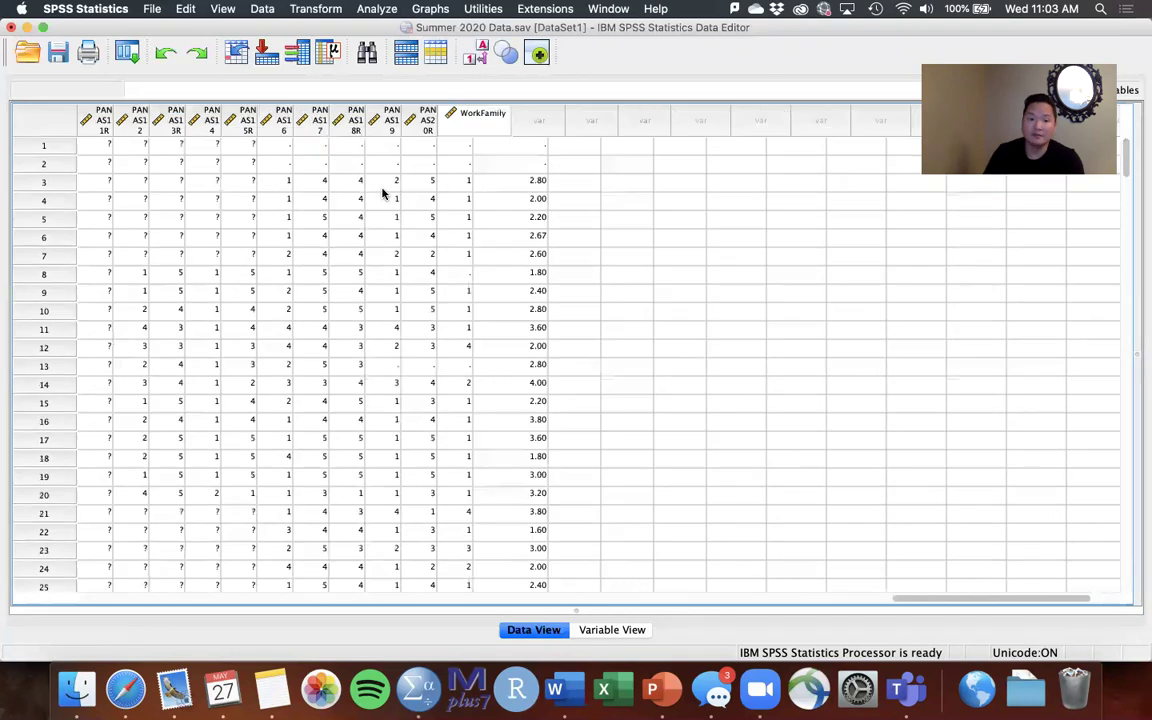
pyautogui.hscroll(15, 382, 193)
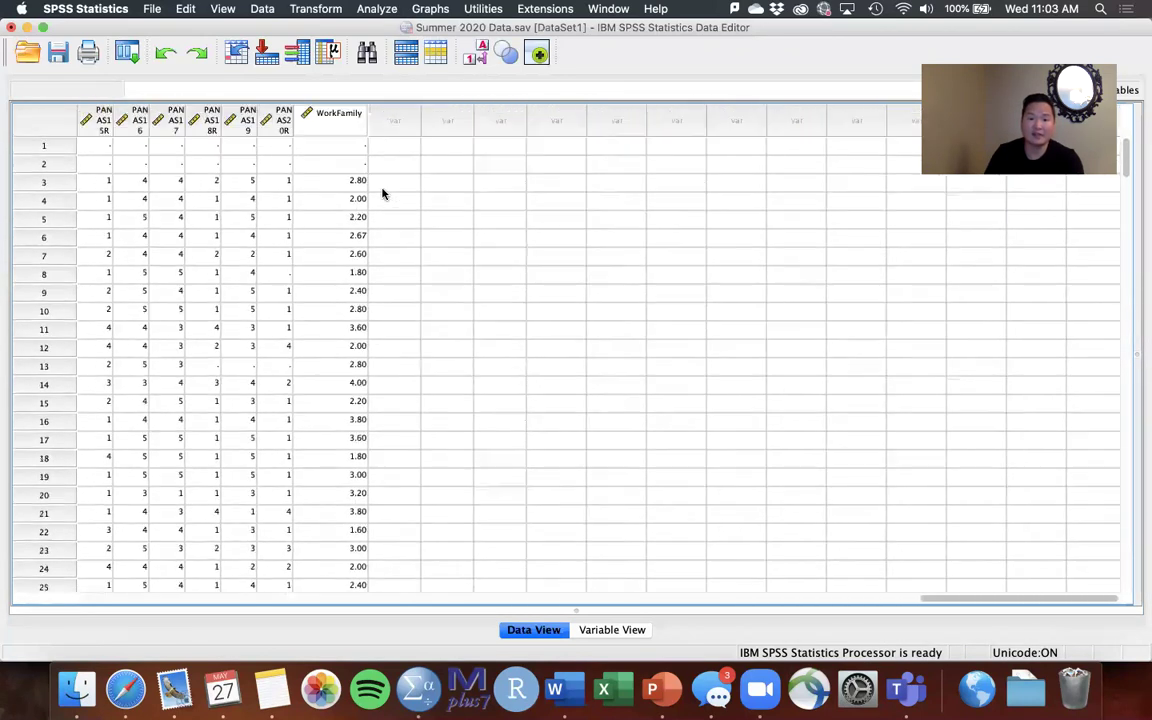